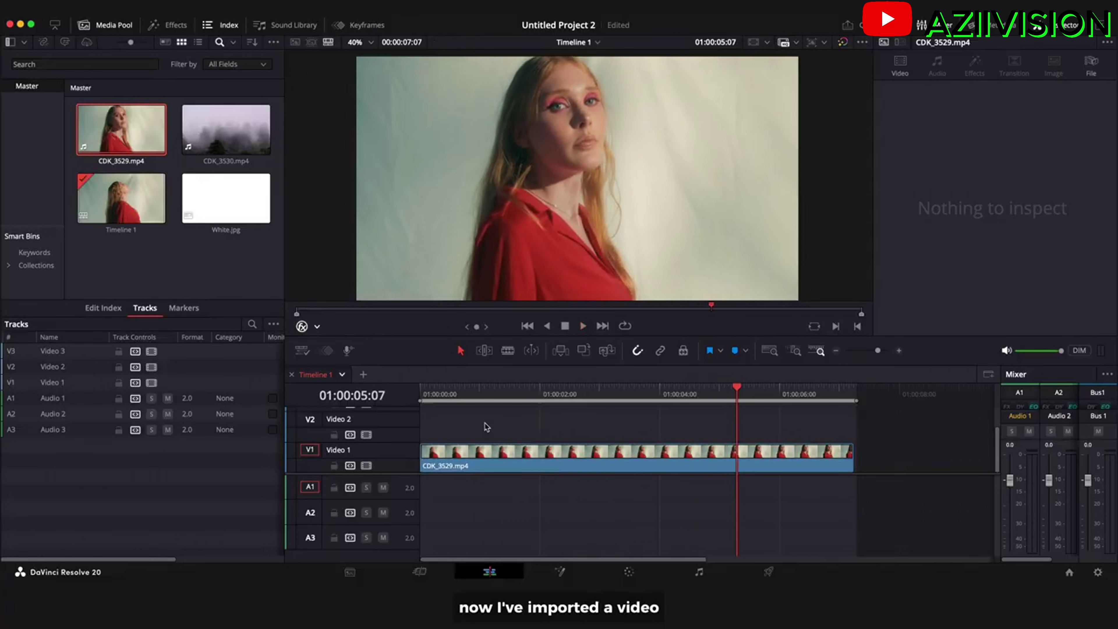
Step: On the Color page, drop the portrait clip's saturation to 0 for black and white
left_click(491, 391)
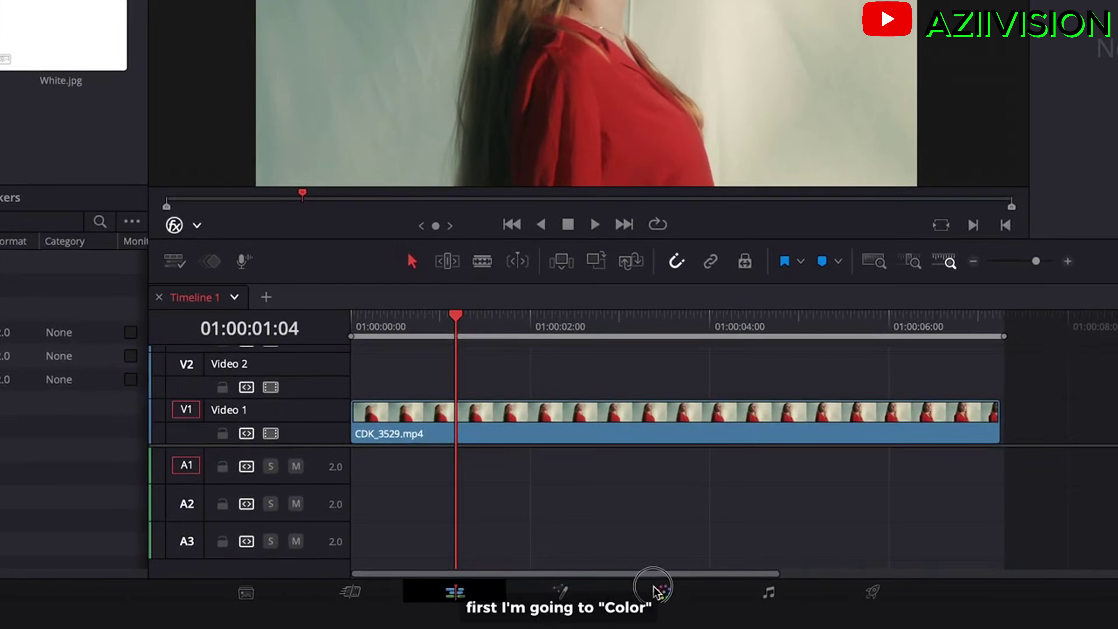
left_click(628, 571)
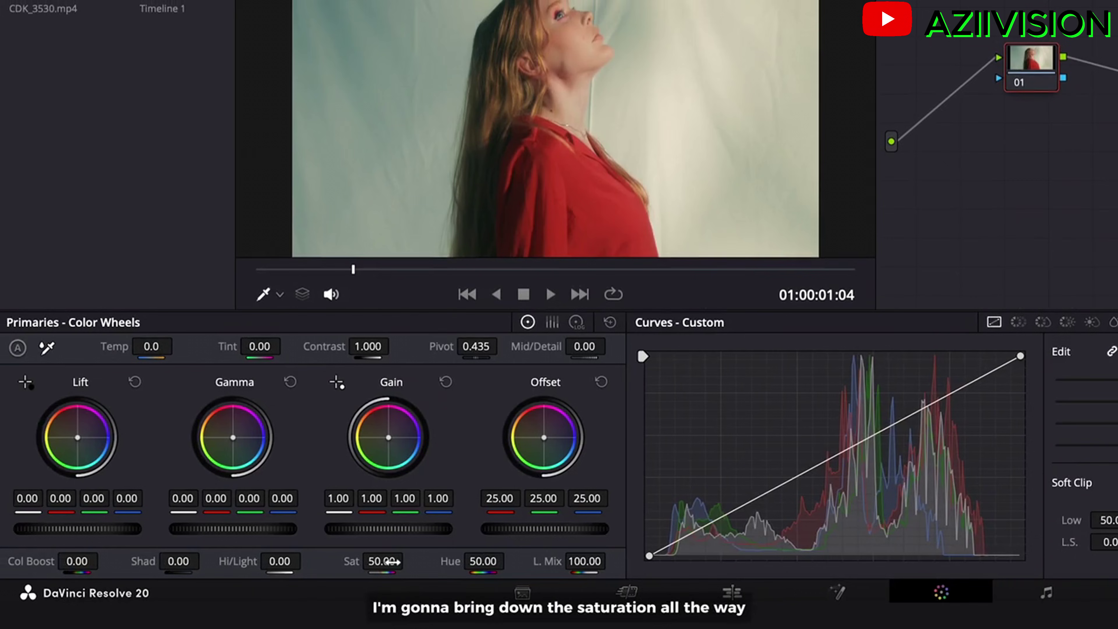
left_click_drag(379, 562, 289, 547)
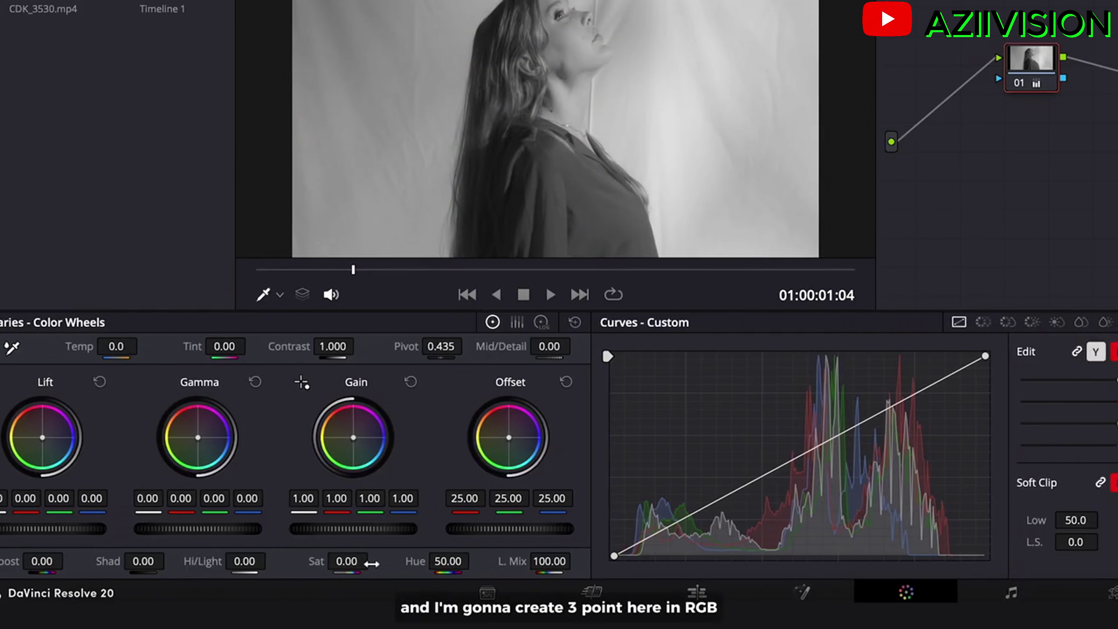
Step: Build an S-shaped Custom curve with three points, deepening shadows and lifting highlights, then preview it
left_click(651, 408)
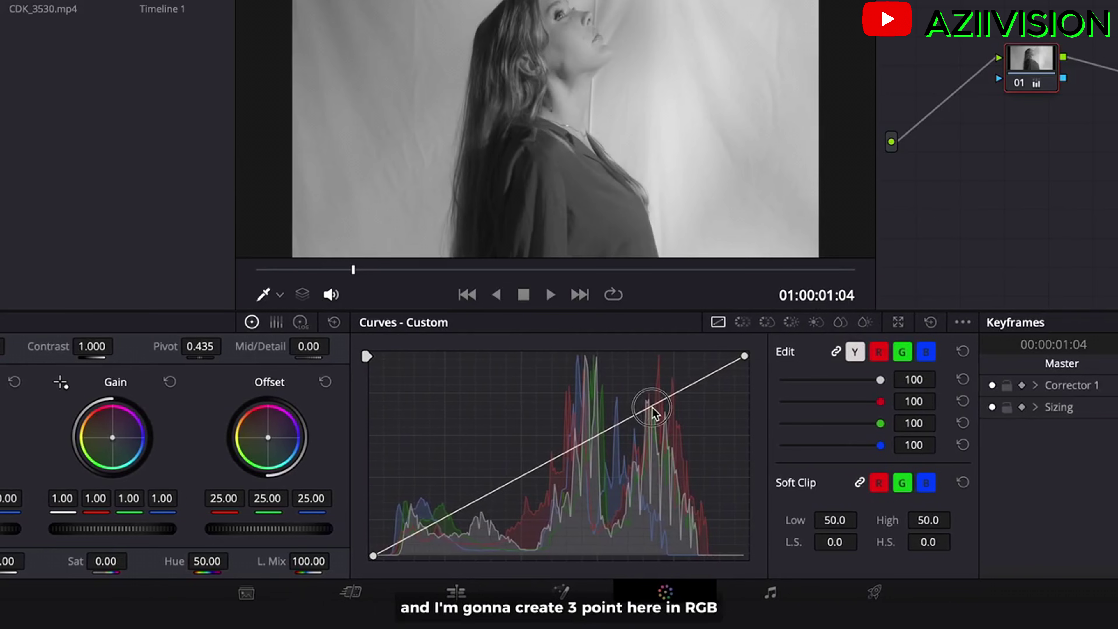
left_click(564, 454)
left_click(465, 504)
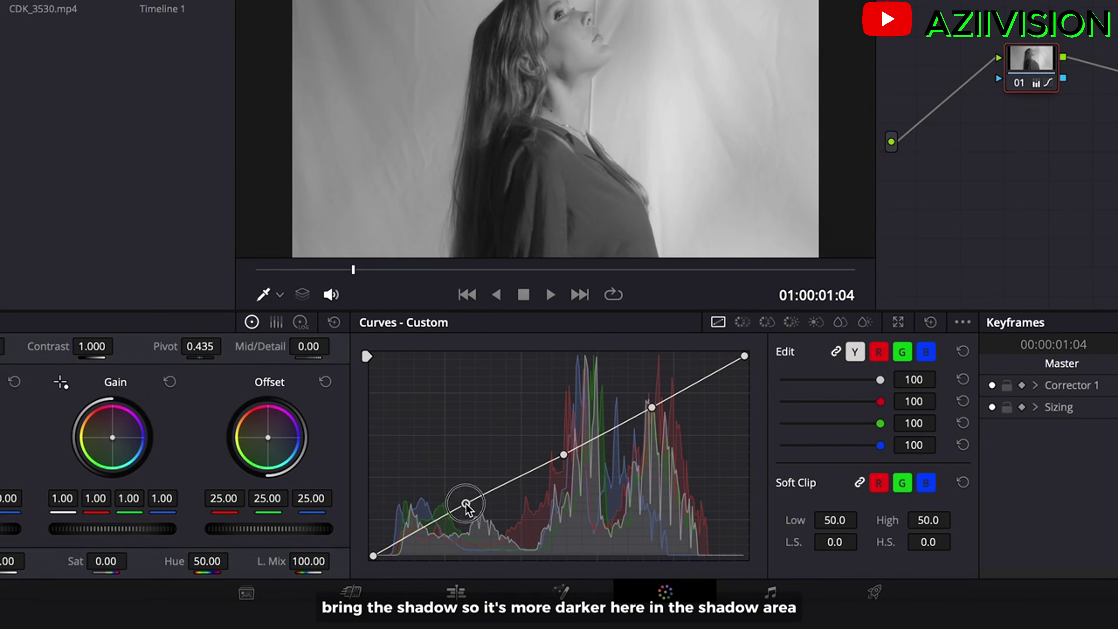
left_click_drag(469, 509, 471, 518)
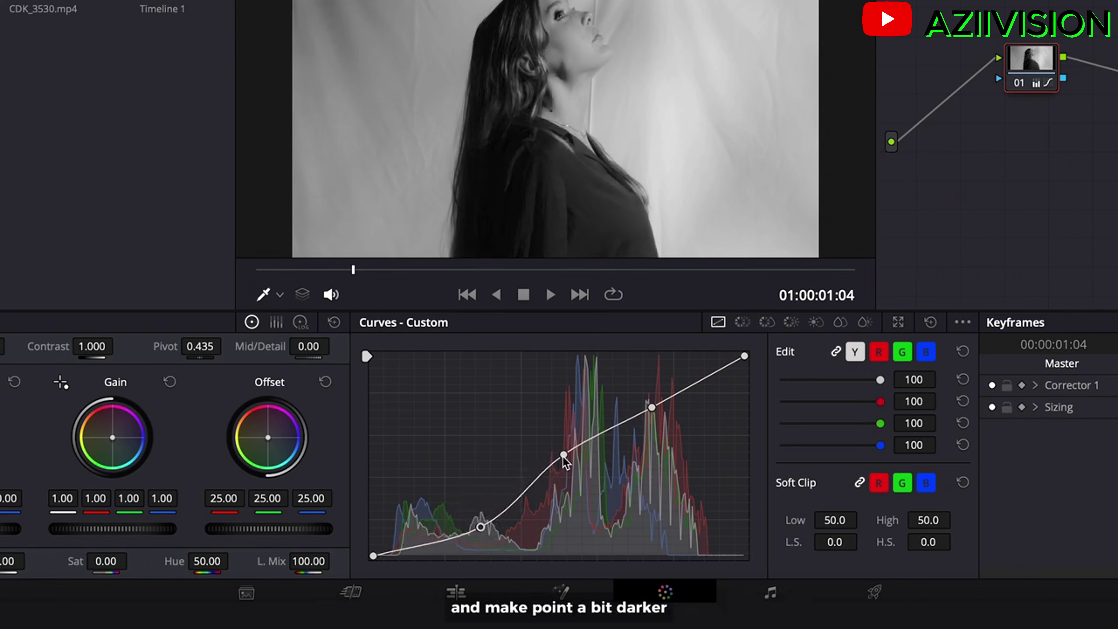
left_click_drag(567, 455, 566, 463)
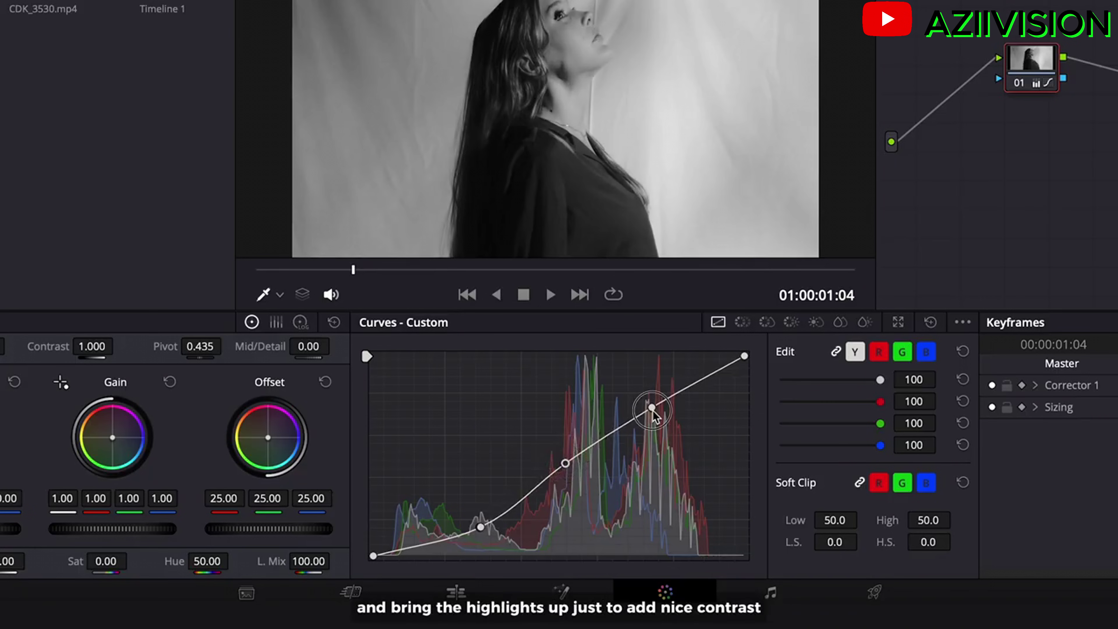
left_click_drag(654, 412, 645, 397)
key("space")
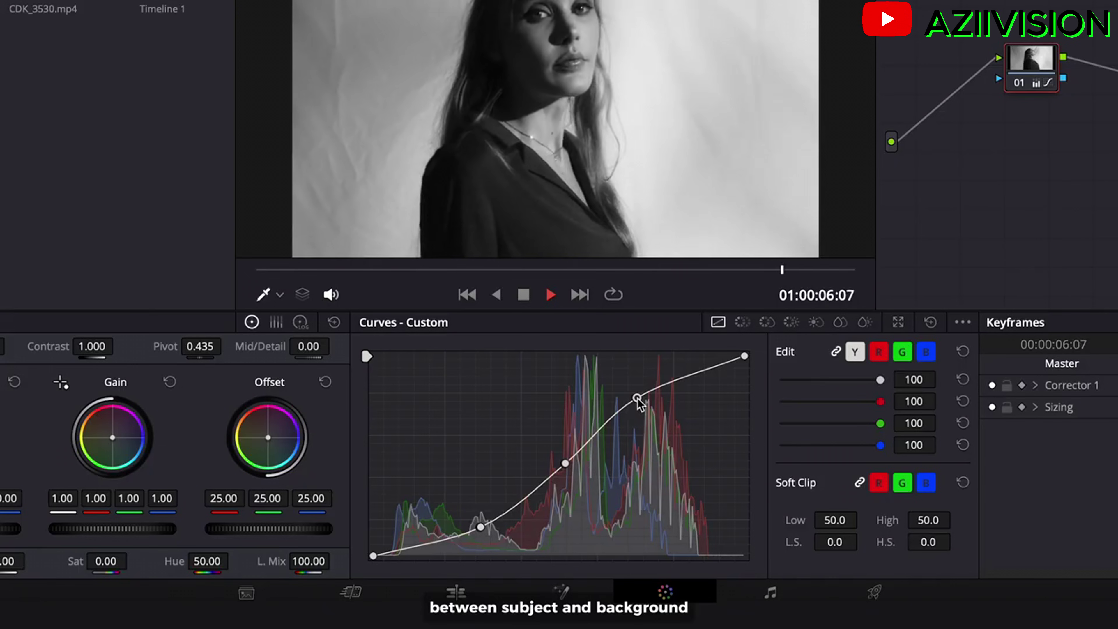
key("space")
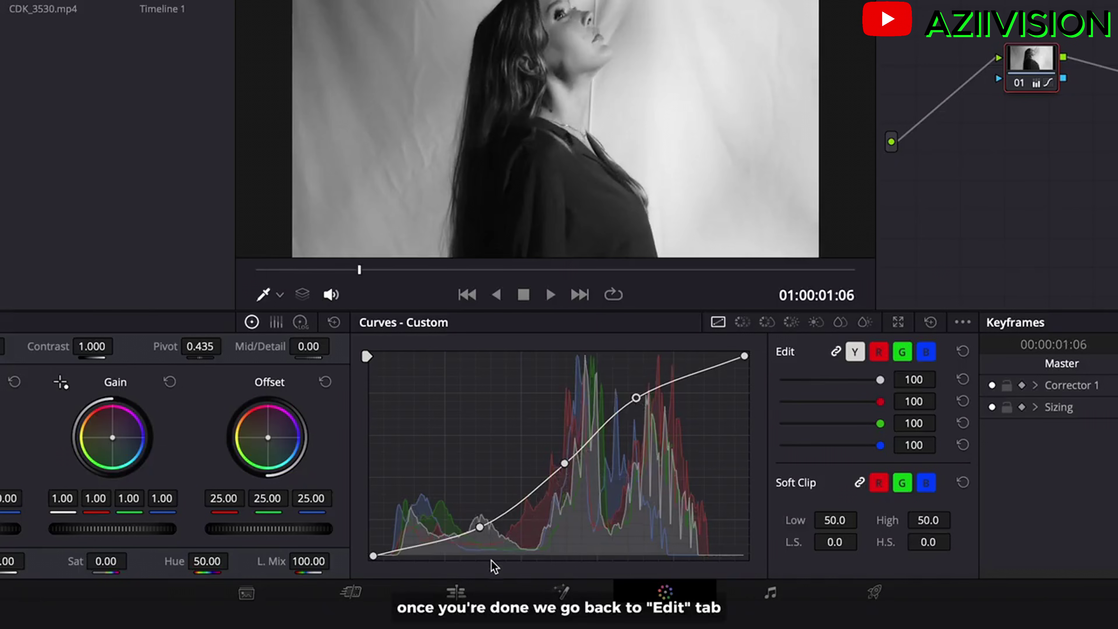
Step: Apply the 3D Keyer effect from the Edit page Effects library to the portrait clip
left_click(471, 595)
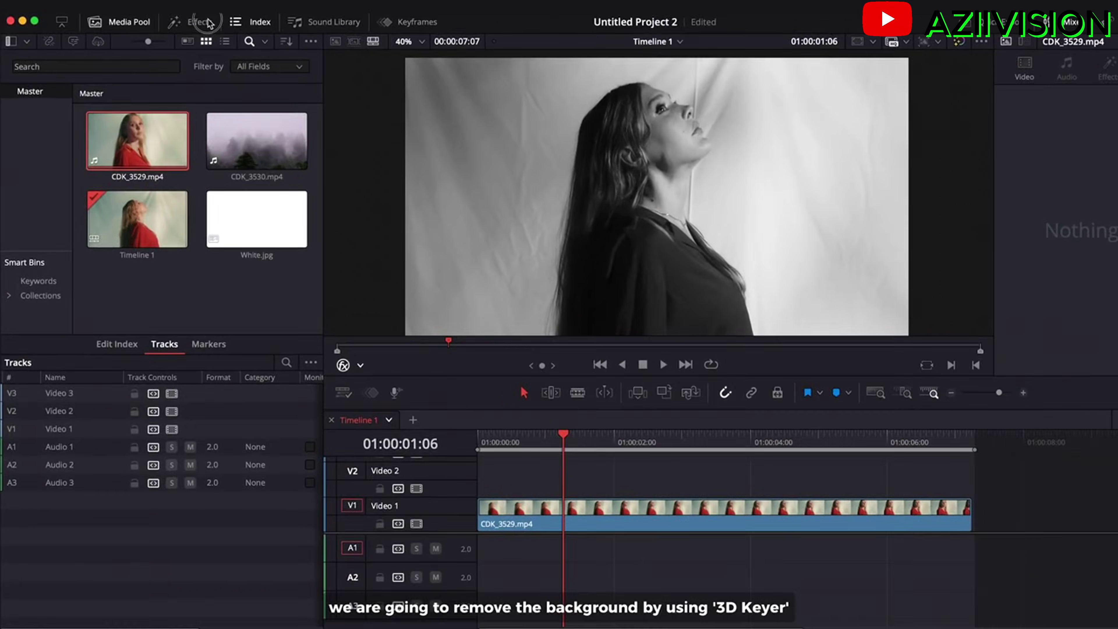
left_click(170, 25)
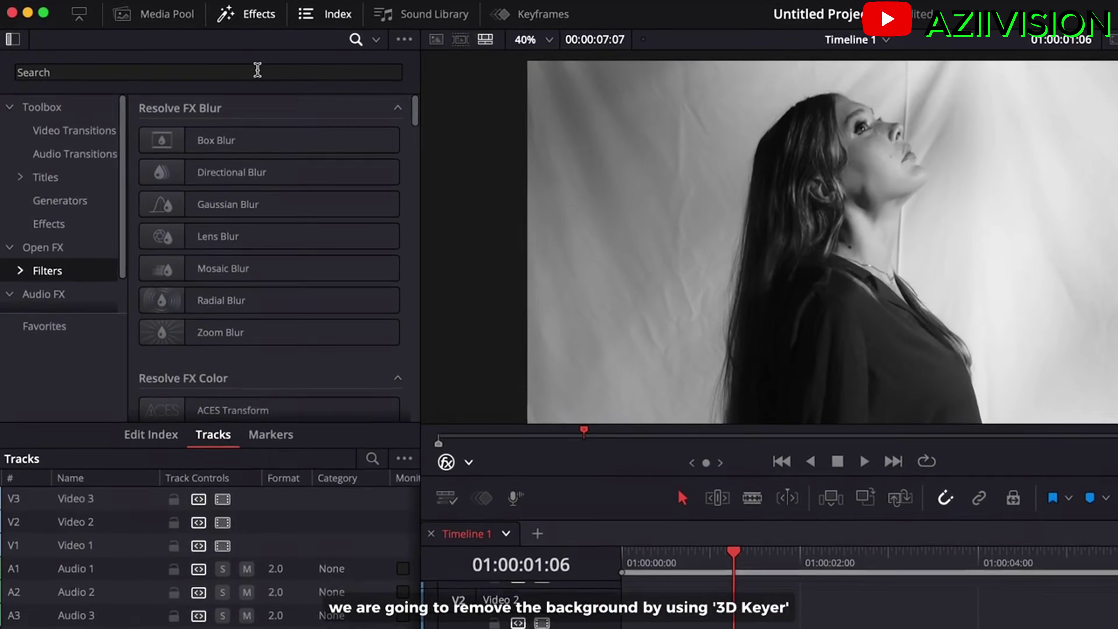
left_click(245, 67)
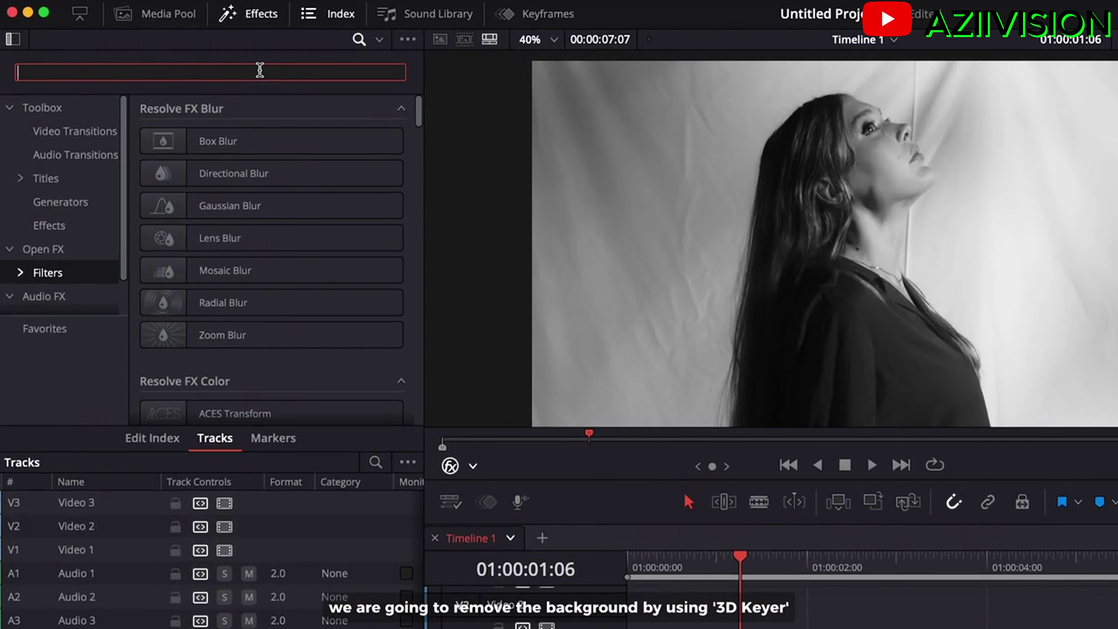
type("3d keyer")
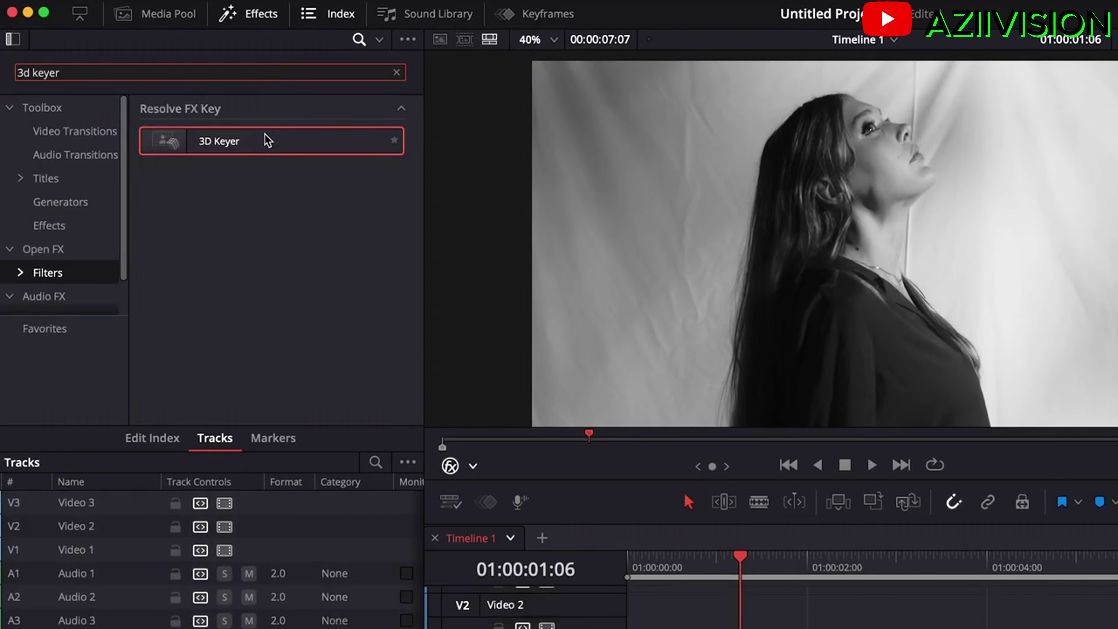
left_click_drag(265, 140, 711, 600)
left_click_drag(565, 394, 572, 450)
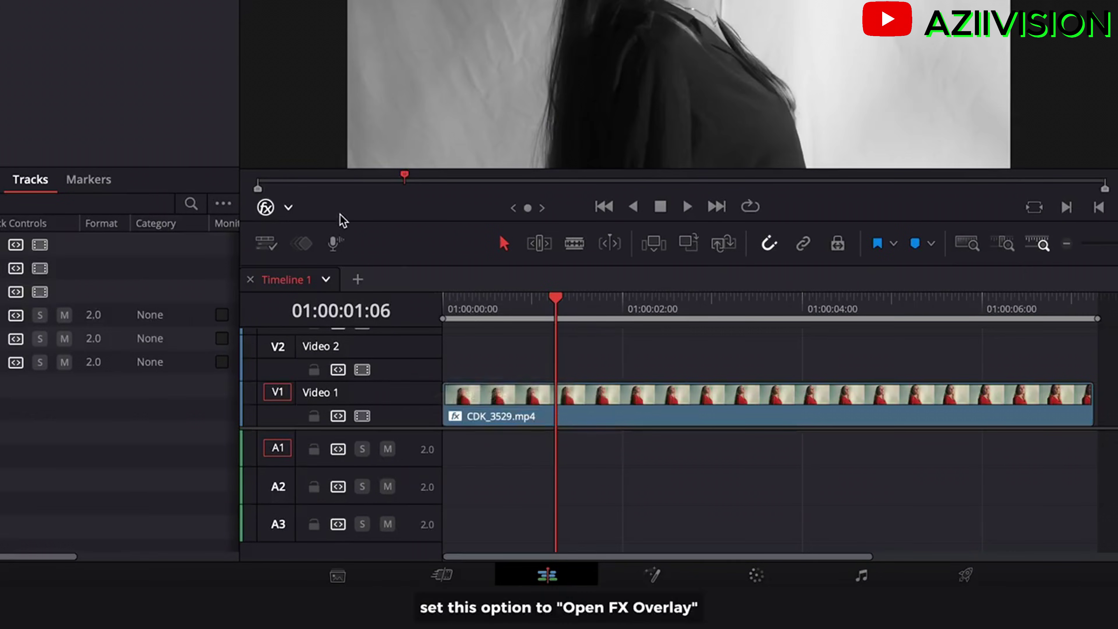
Step: Enable the Open FX overlay and stroke across the backdrop to key it out to black
left_click(289, 208)
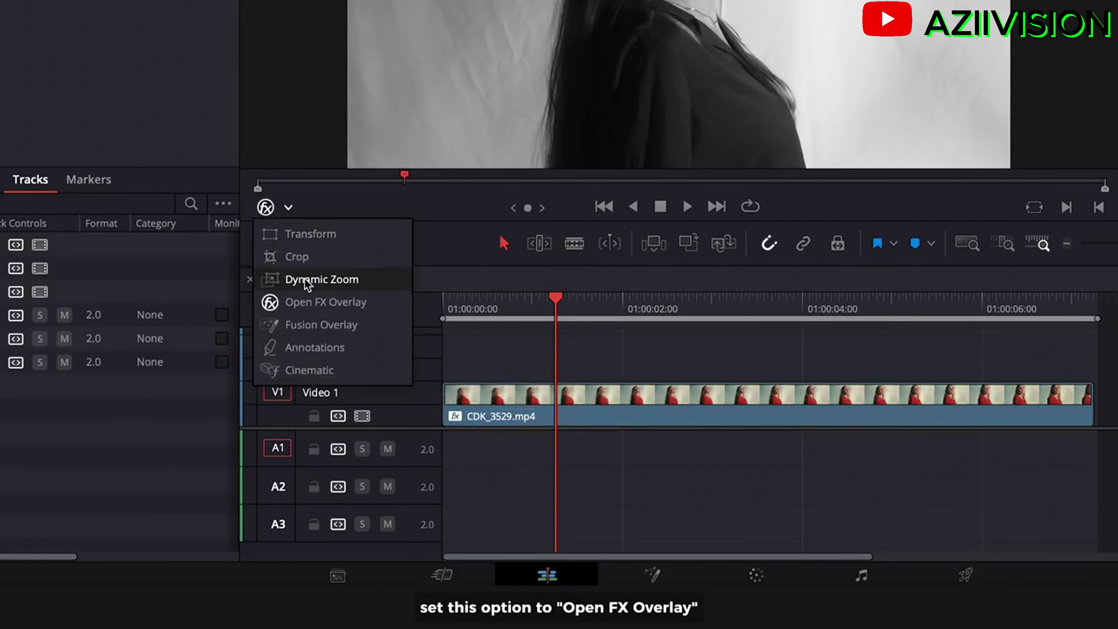
left_click(310, 303)
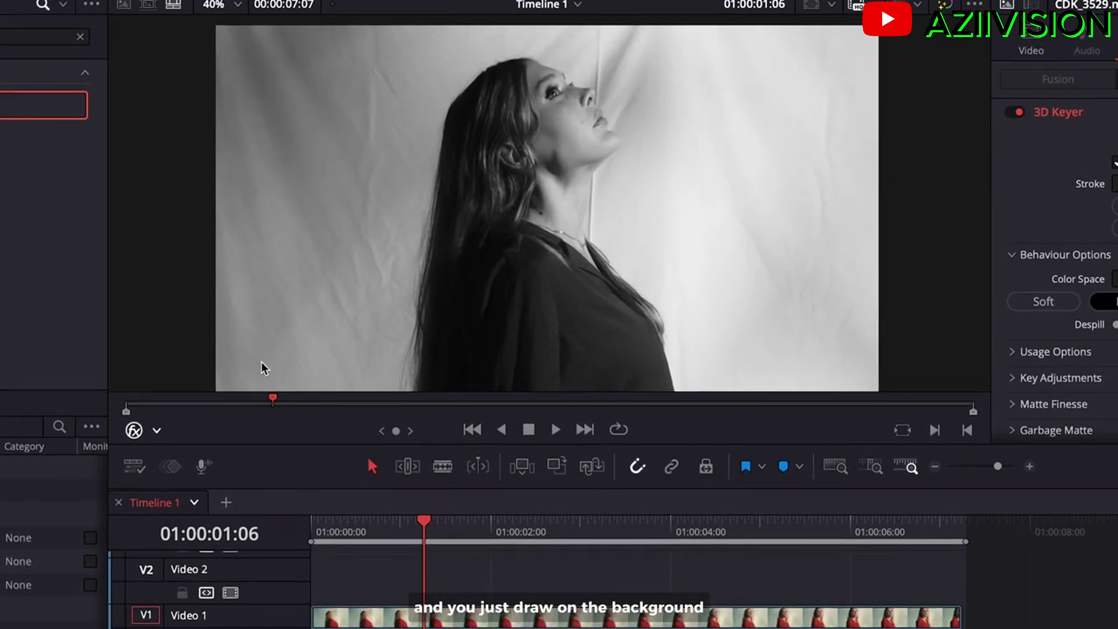
mouse_move(262, 362)
left_mouse_down()
mouse_move(304, 127)
mouse_move(398, 36)
left_mouse_up()
mouse_move(372, 80)
left_mouse_down()
mouse_move(467, 69)
mouse_move(589, 78)
mouse_move(717, 145)
mouse_move(747, 172)
mouse_move(757, 209)
left_mouse_up()
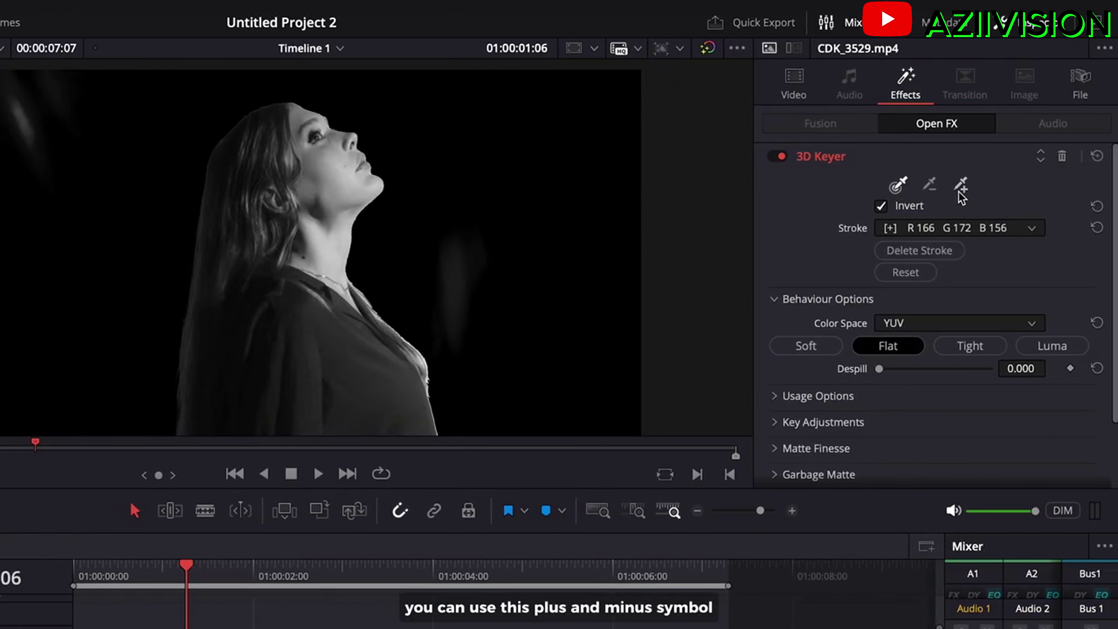
left_click(962, 190)
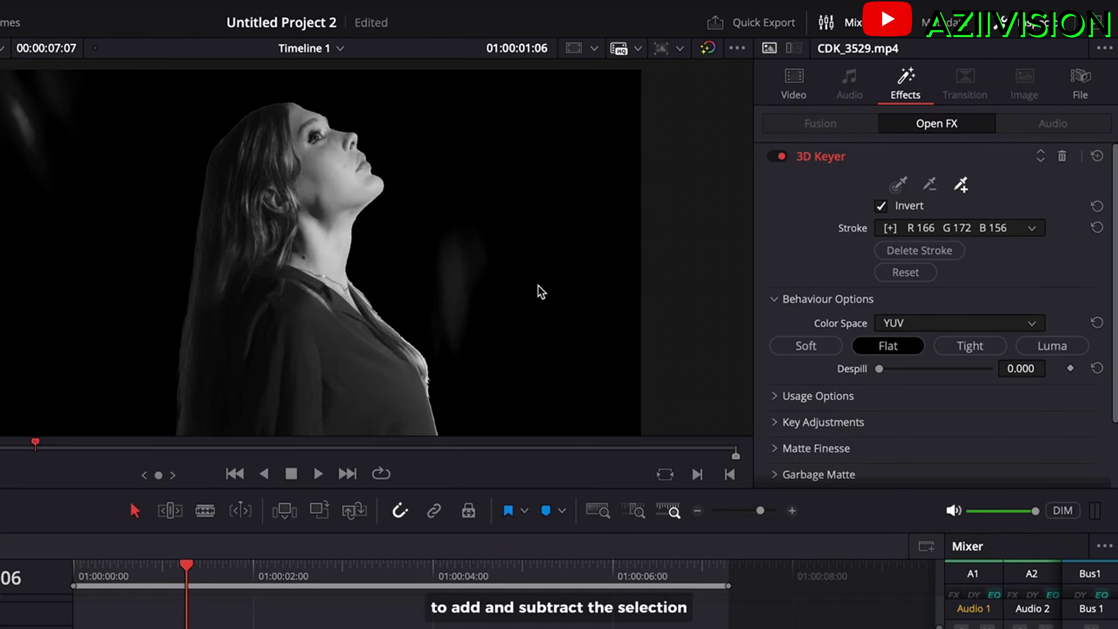
left_click_drag(542, 292, 499, 289)
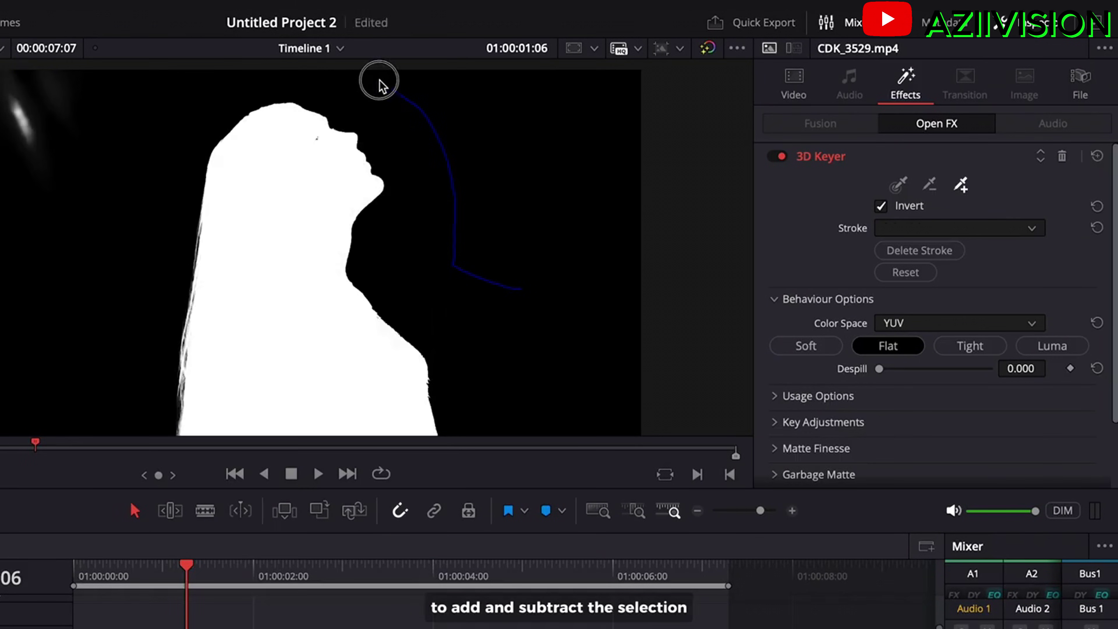
mouse_move(186, 76)
left_mouse_down()
mouse_move(85, 85)
mouse_move(20, 105)
left_mouse_up()
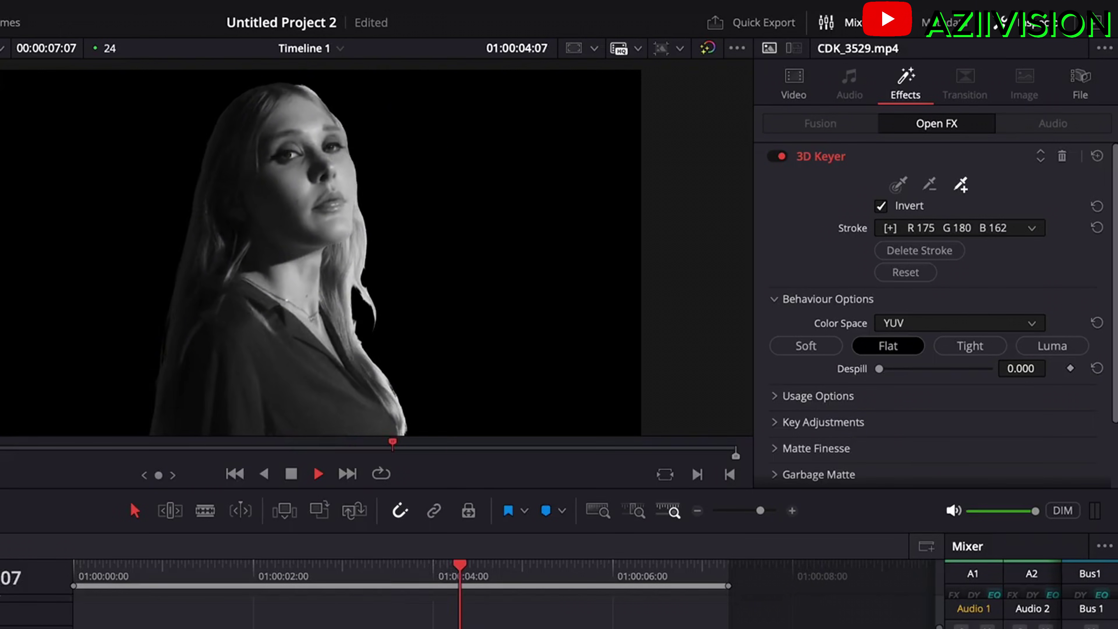
key("space")
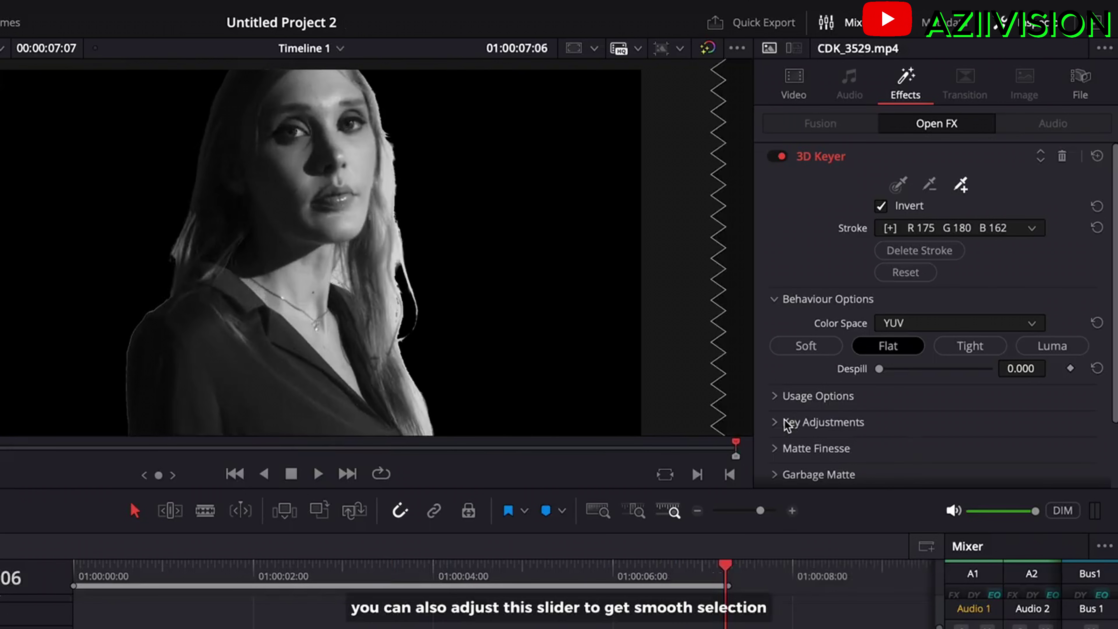
Step: Raise the key's Chroma Softness to 55 to soften its edges
left_click(779, 423)
scroll(907, 436, "down", 2)
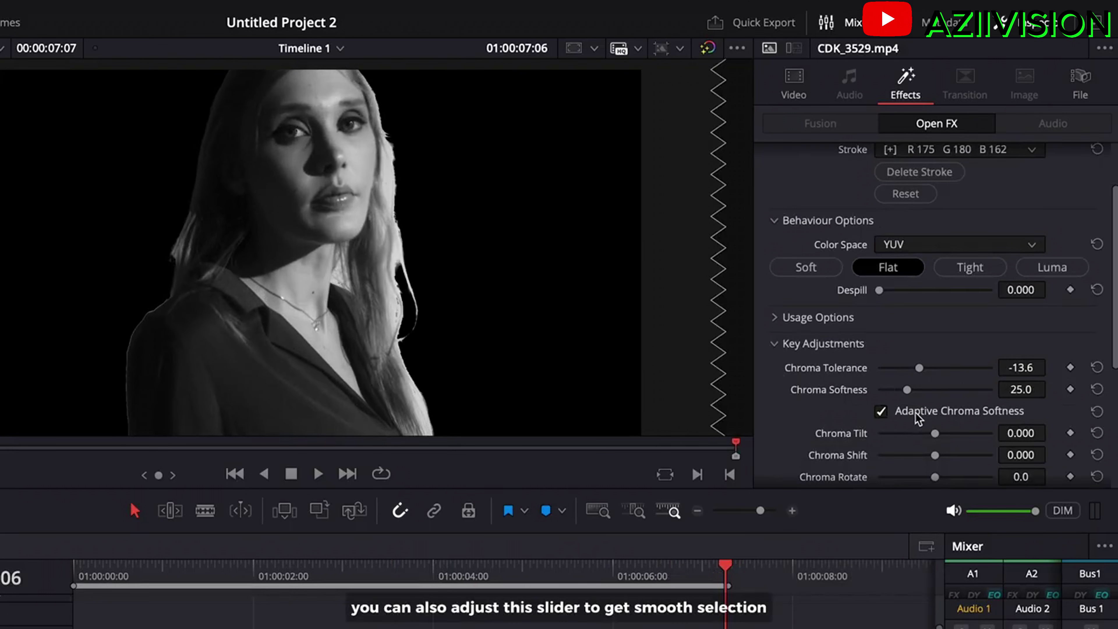
left_click_drag(920, 367, 931, 392)
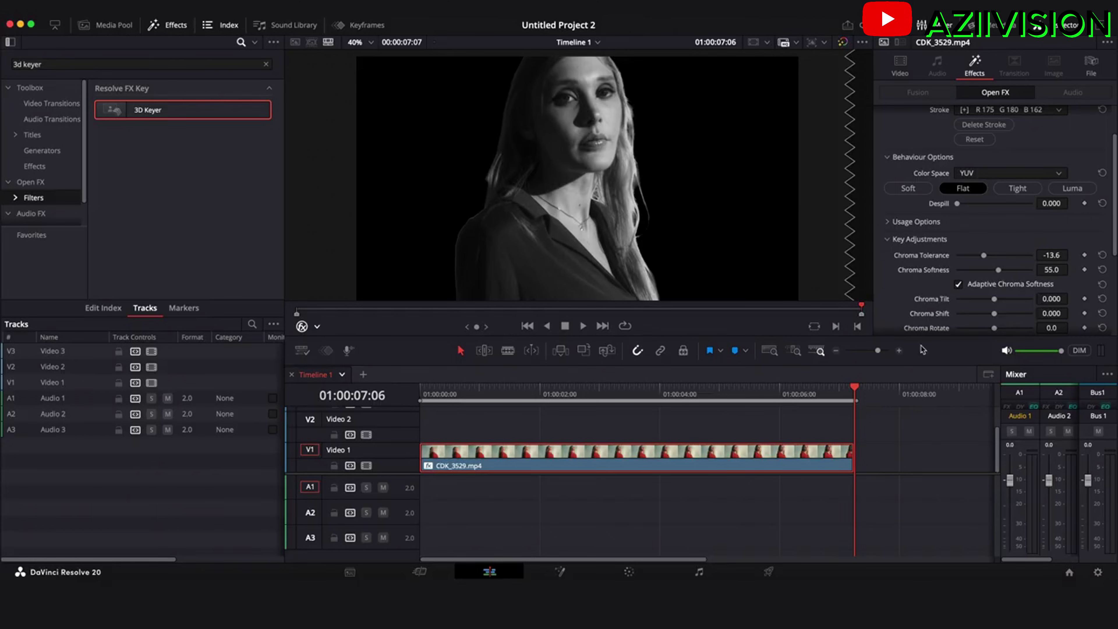
left_click_drag(854, 393, 408, 397)
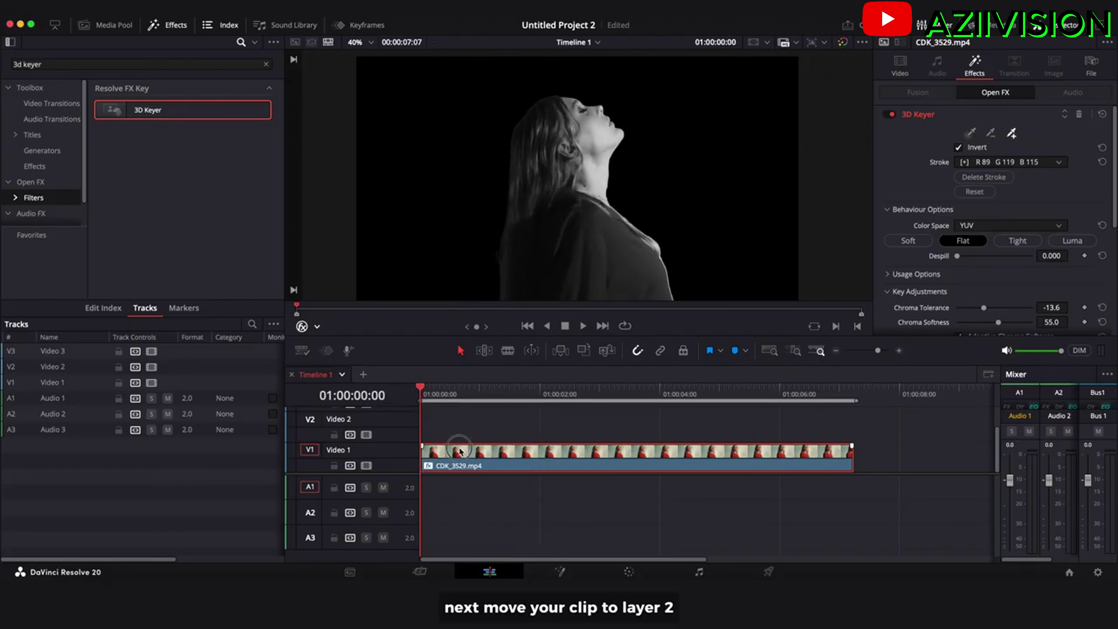
Step: Move the portrait to Video 2 and place White.jpg on Video 1, trimmed to match
left_click_drag(460, 451, 455, 431)
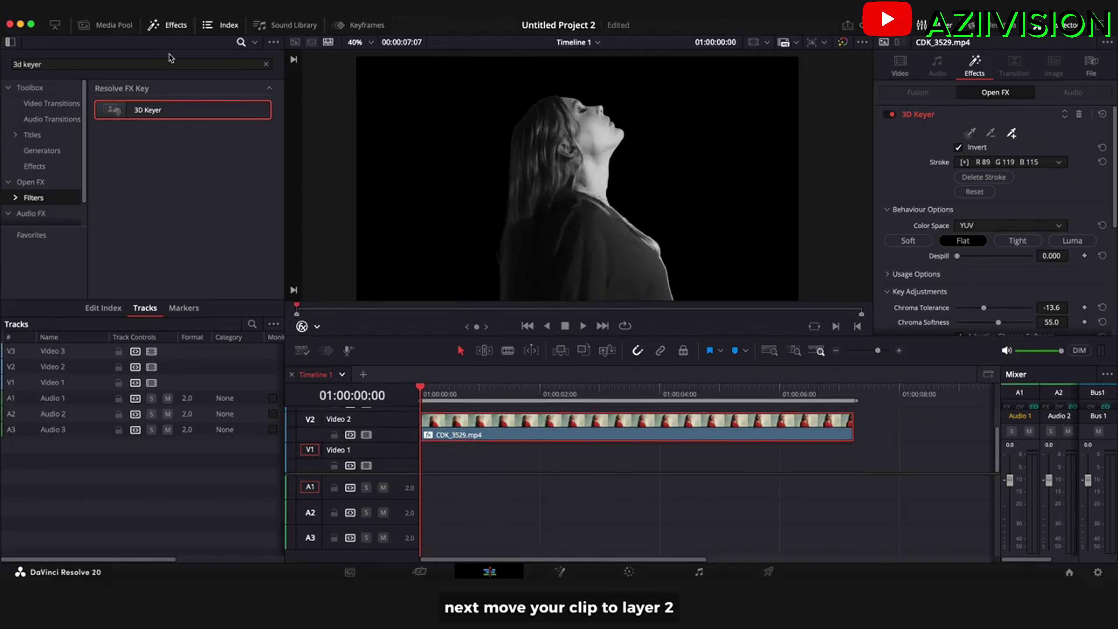
left_click(114, 25)
left_click_drag(214, 181, 422, 458)
left_click_drag(717, 458, 851, 469)
key("space")
key("space")
Step: Add forest clip CDK_3530 on Video 3, cut at the portrait's end, and delete the overhang
scroll(671, 443, "up", 2)
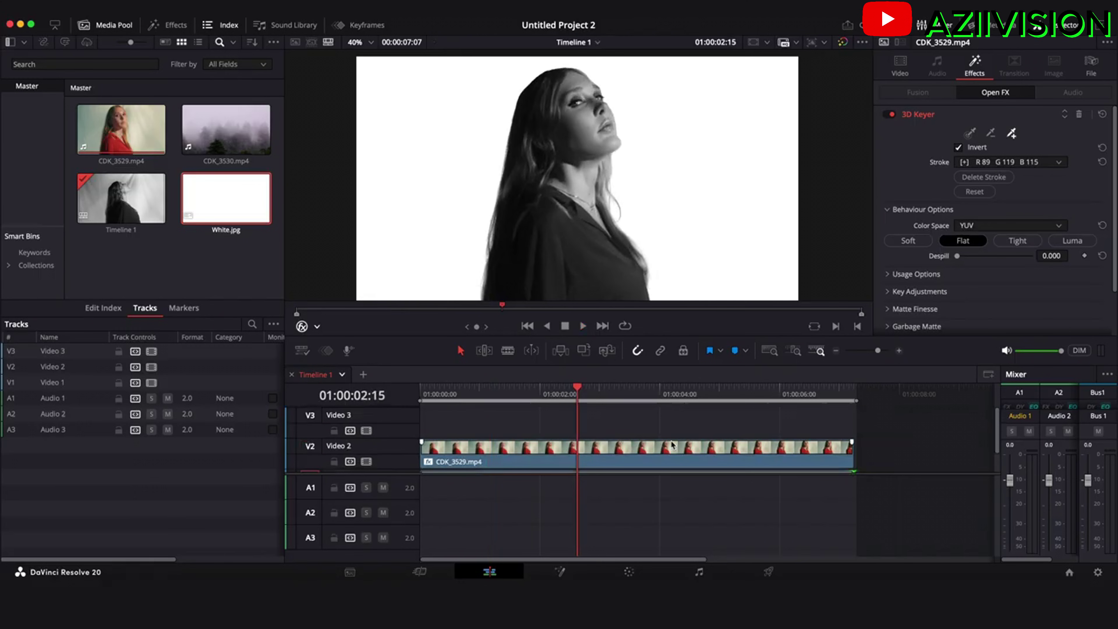
left_click_drag(233, 126, 416, 425)
key("b")
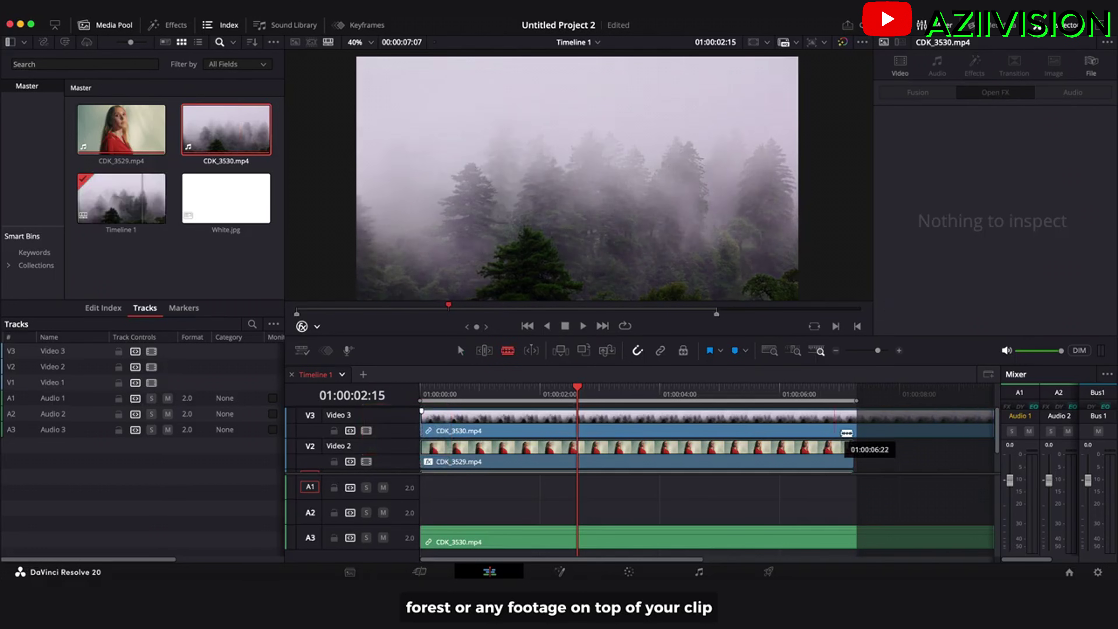
left_click(864, 429)
key("Delete")
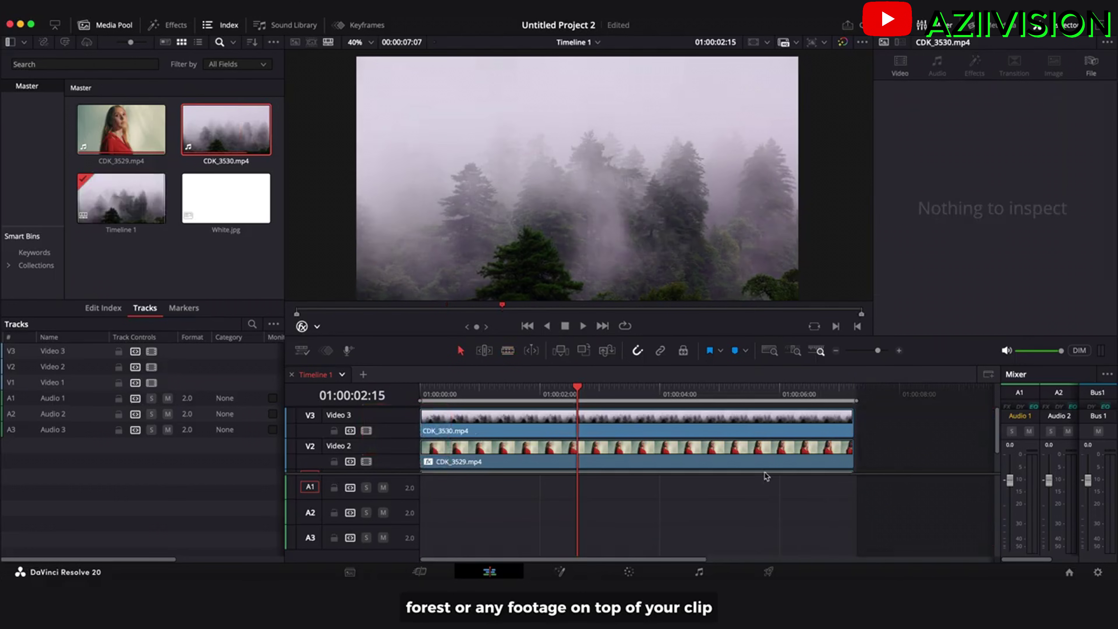
Step: Set the forest clip's Composite Mode to Lighten in the Inspector
key("a")
left_click(748, 426)
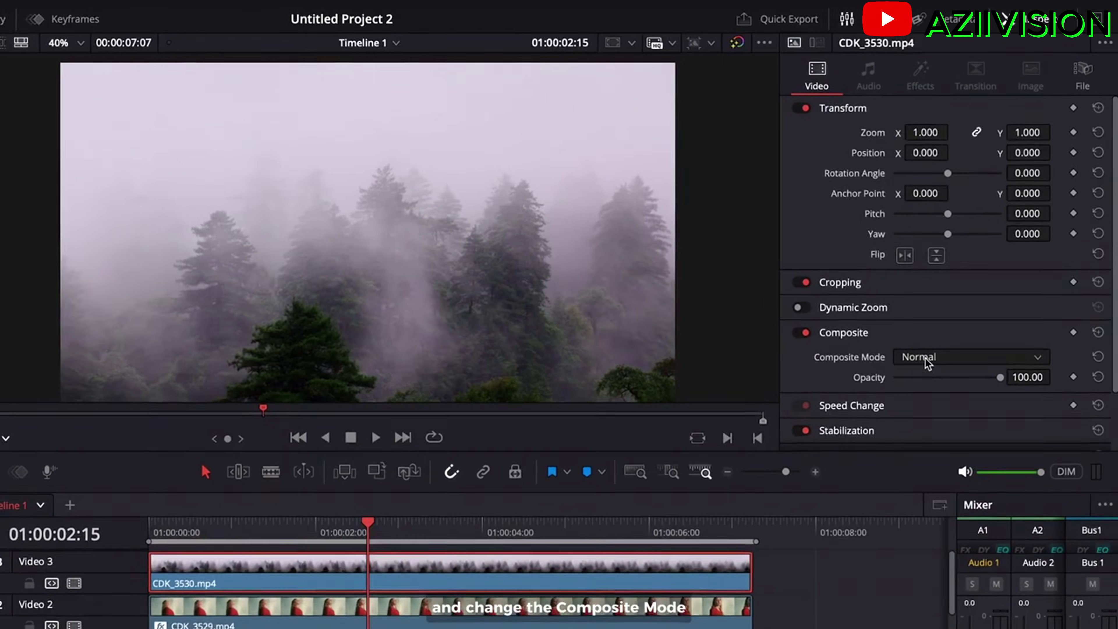
left_click(925, 358)
scroll(942, 485, "down", 3)
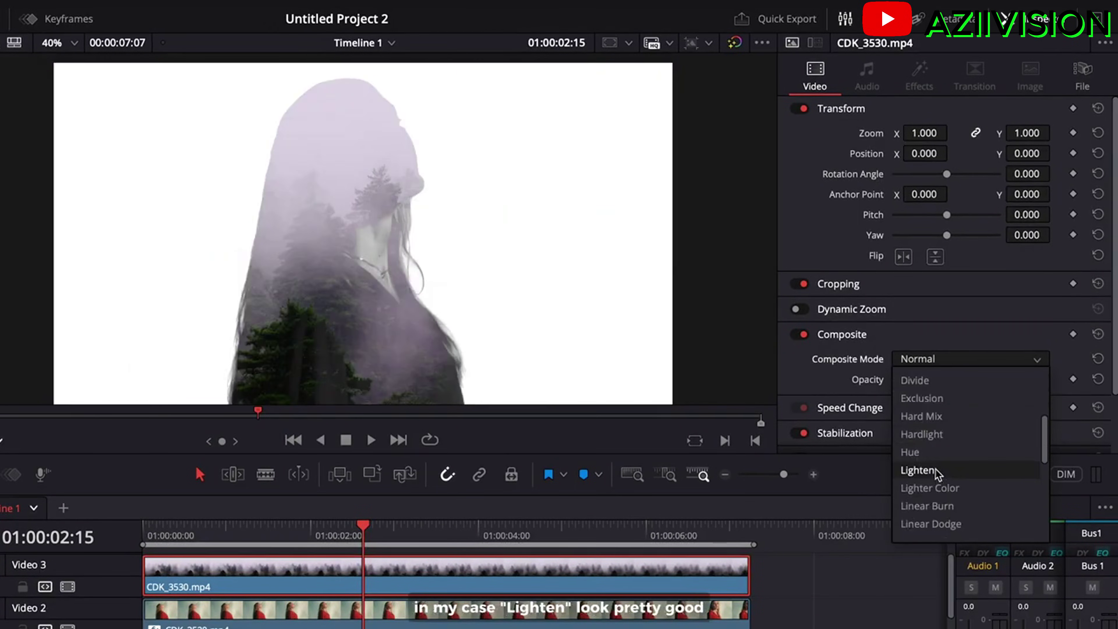
left_click(919, 470)
Step: Adjust the forest overlay's Position X so the trees sit inside the silhouette
left_click_drag(947, 176, 740, 175)
left_click_drag(379, 526, 207, 527)
left_click_drag(925, 153, 940, 153)
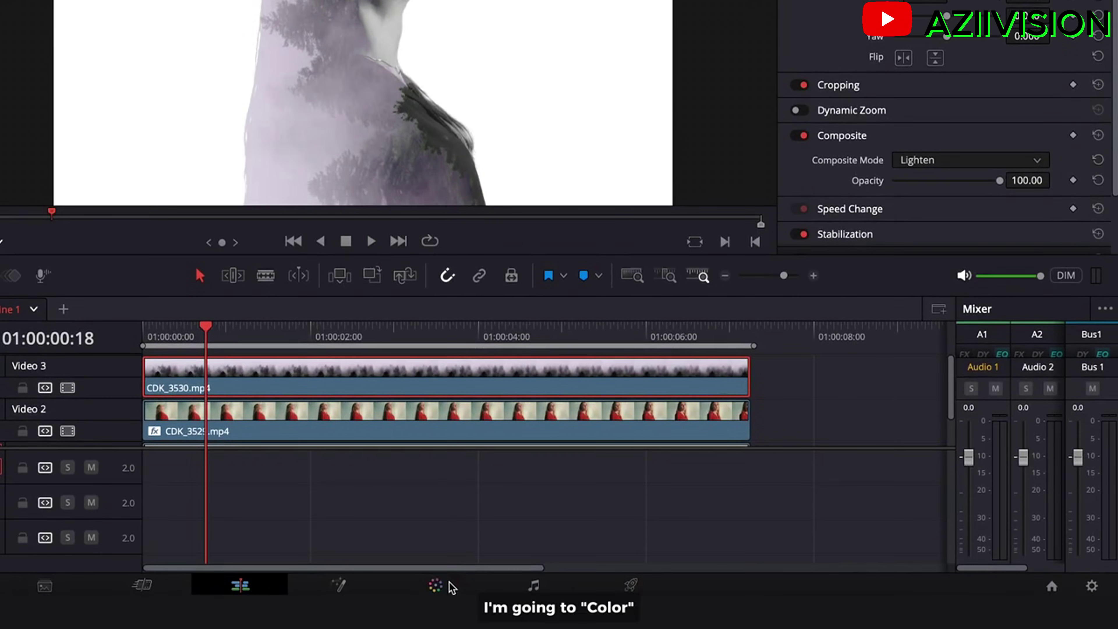
Step: On the Color page, pull a Custom curve point up to brighten the forest clip's highlights
left_click(449, 584)
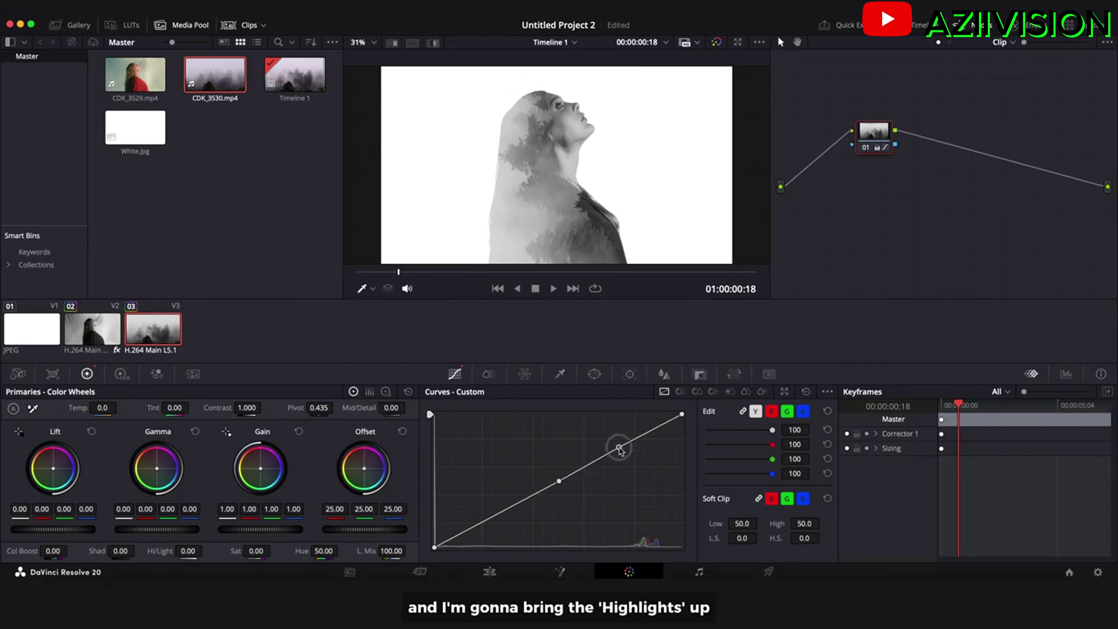
left_click_drag(620, 449, 600, 427)
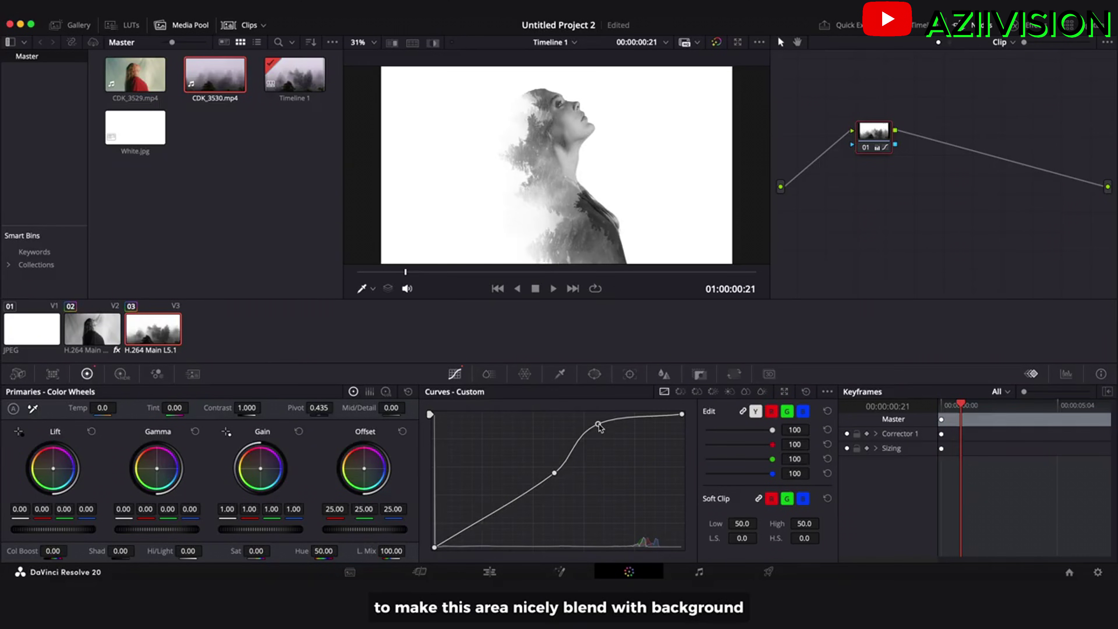
Step: Marquee-select the white, portrait and forest clips and make them into Compound Clip 1
left_click(492, 572)
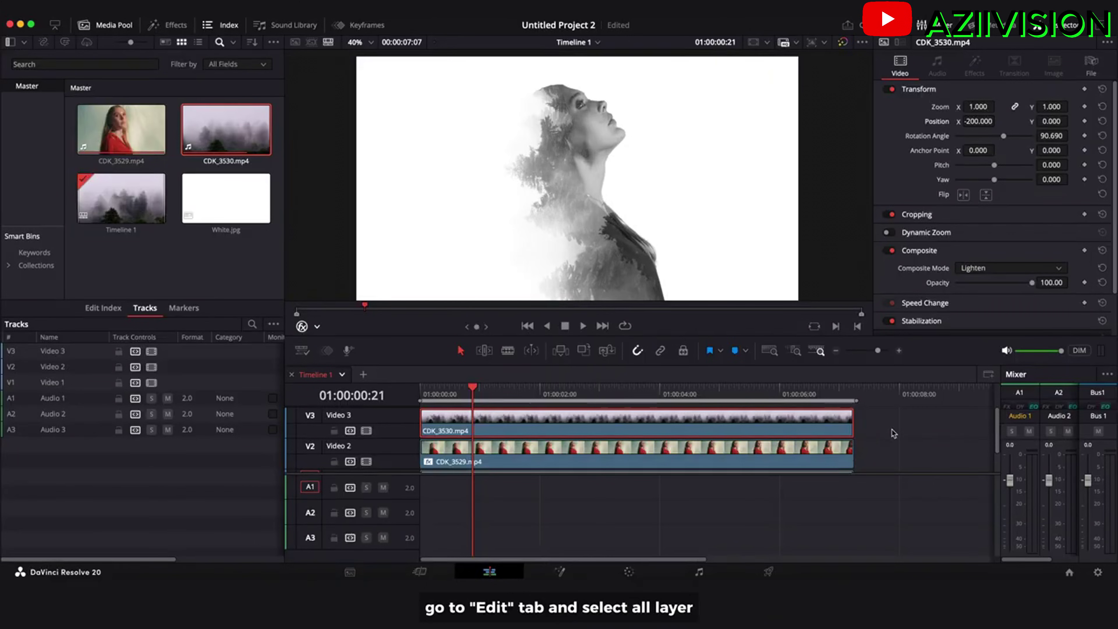
left_click_drag(907, 417, 811, 474)
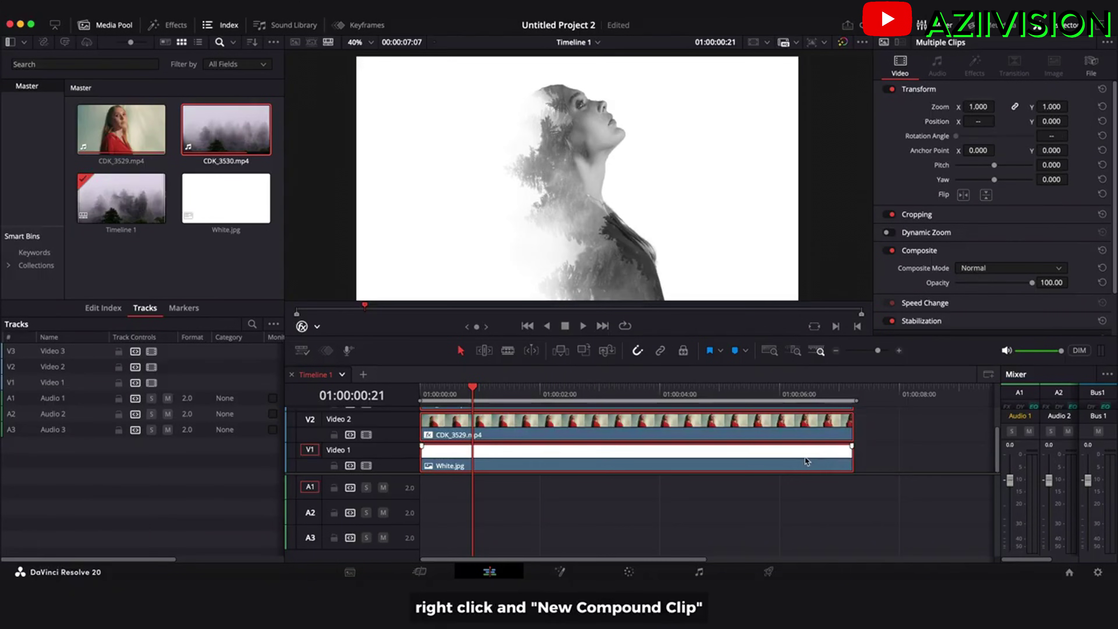
right_click(807, 459)
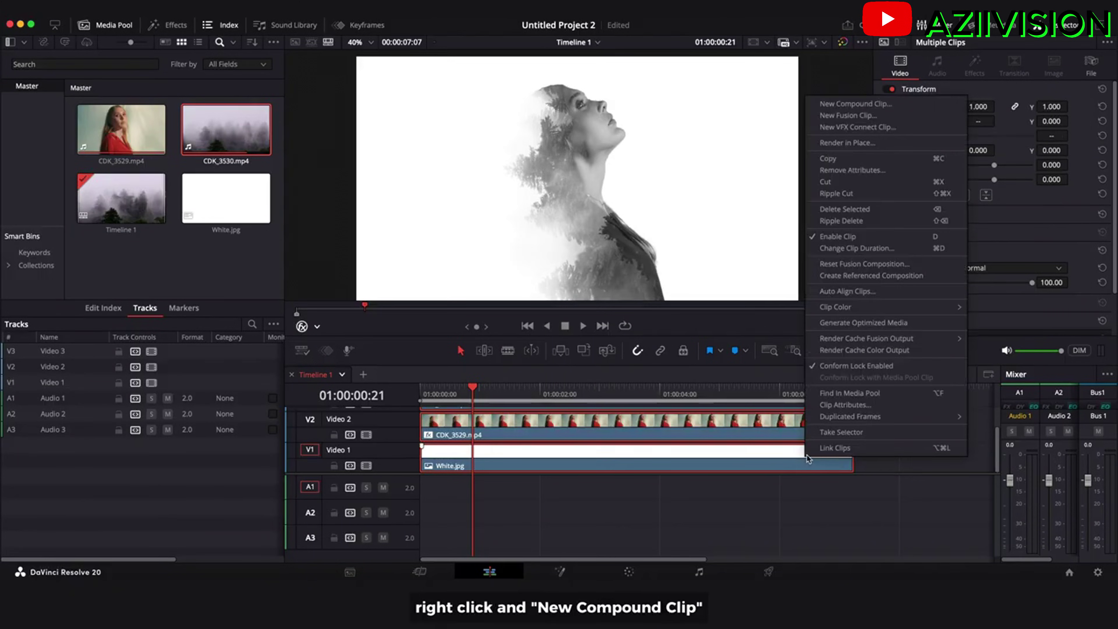
left_click(850, 105)
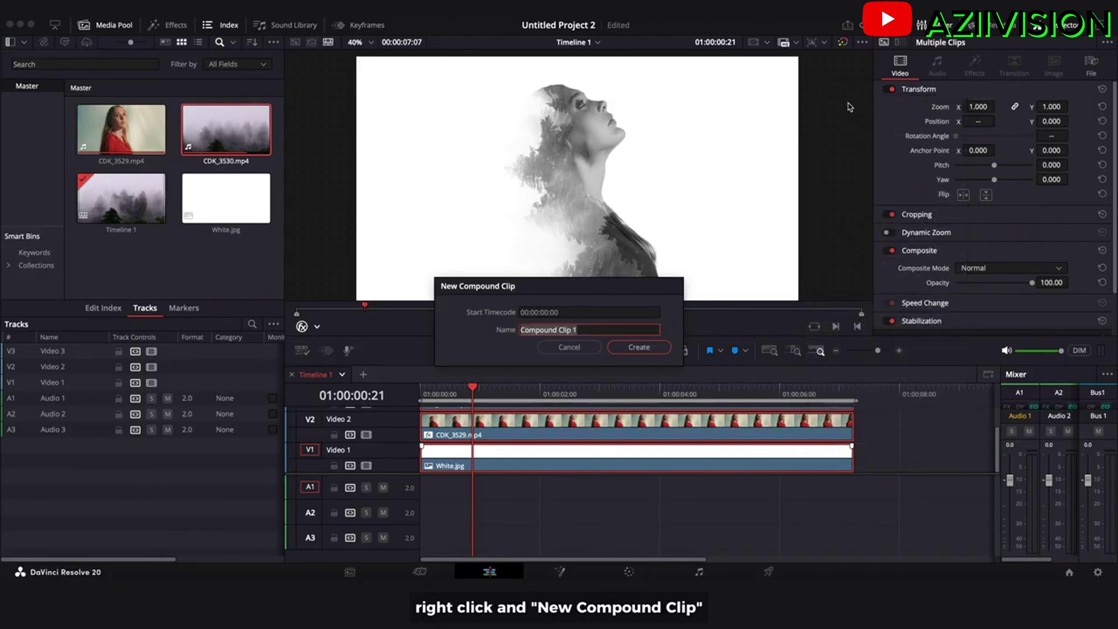
left_click(667, 349)
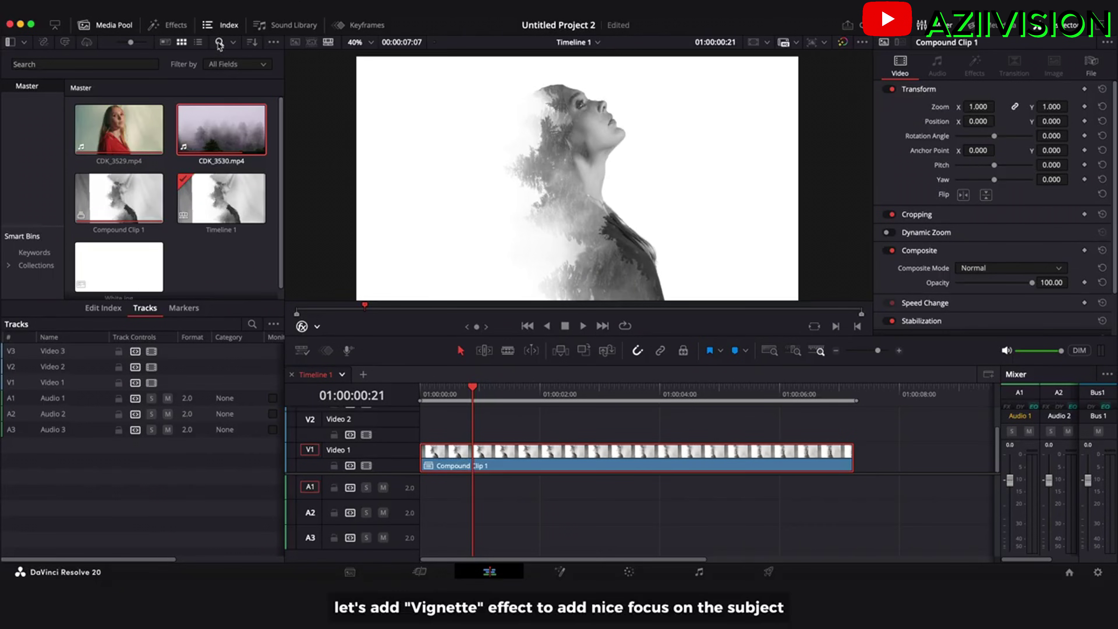
Step: Apply Vignette to Compound Clip 1 with Softness 1.0 and Anamorphism about 2.05, then play it
left_click(177, 26)
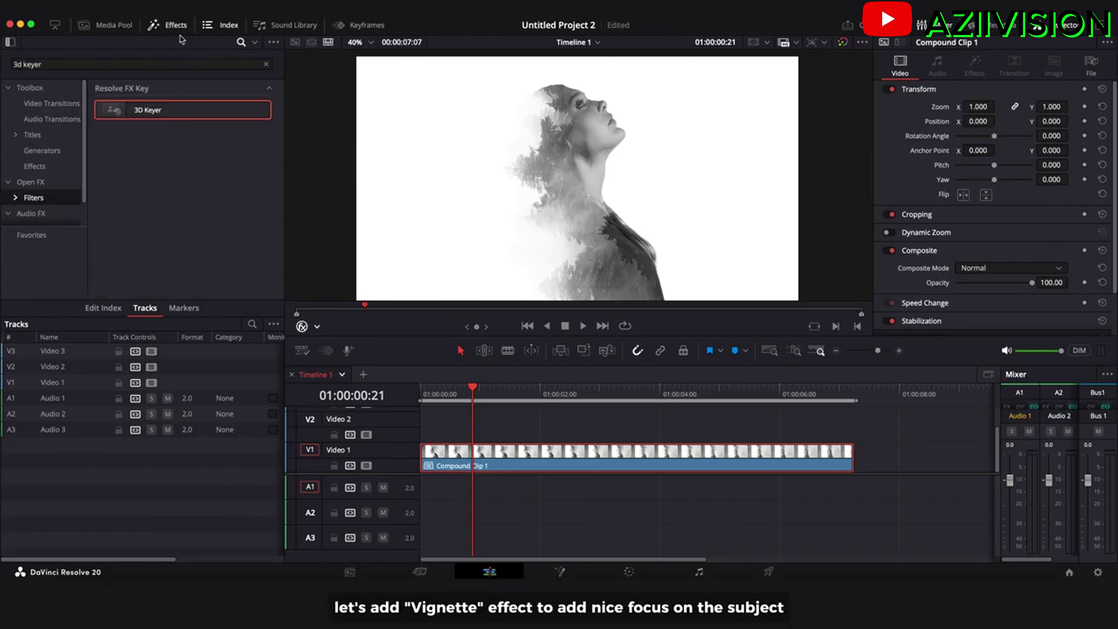
triple_click(164, 65)
type("vignette")
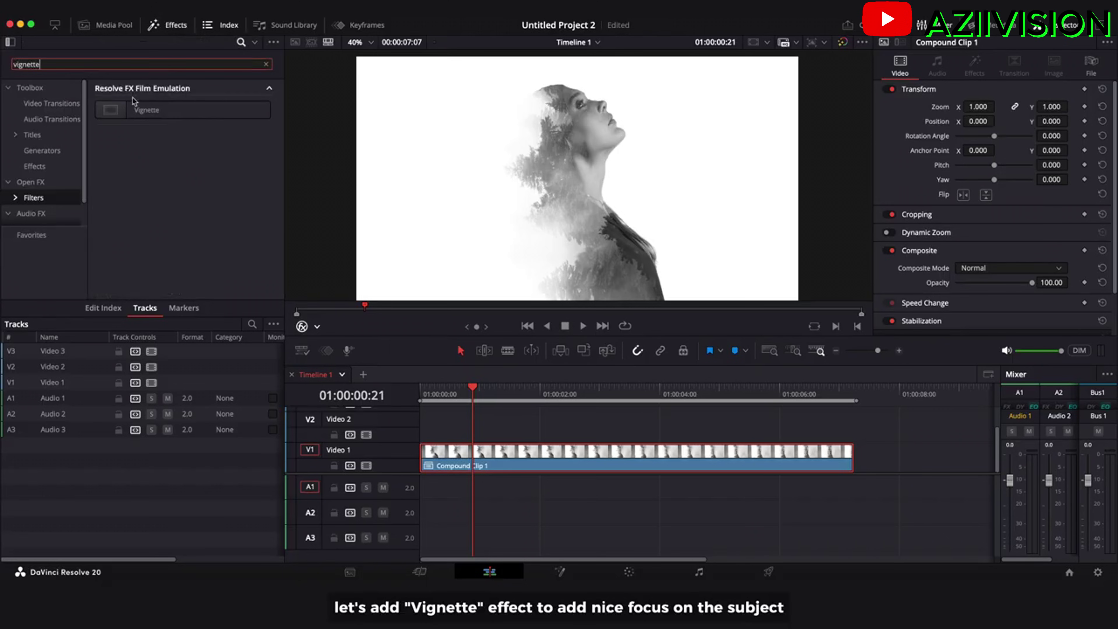
left_click_drag(135, 100, 455, 460)
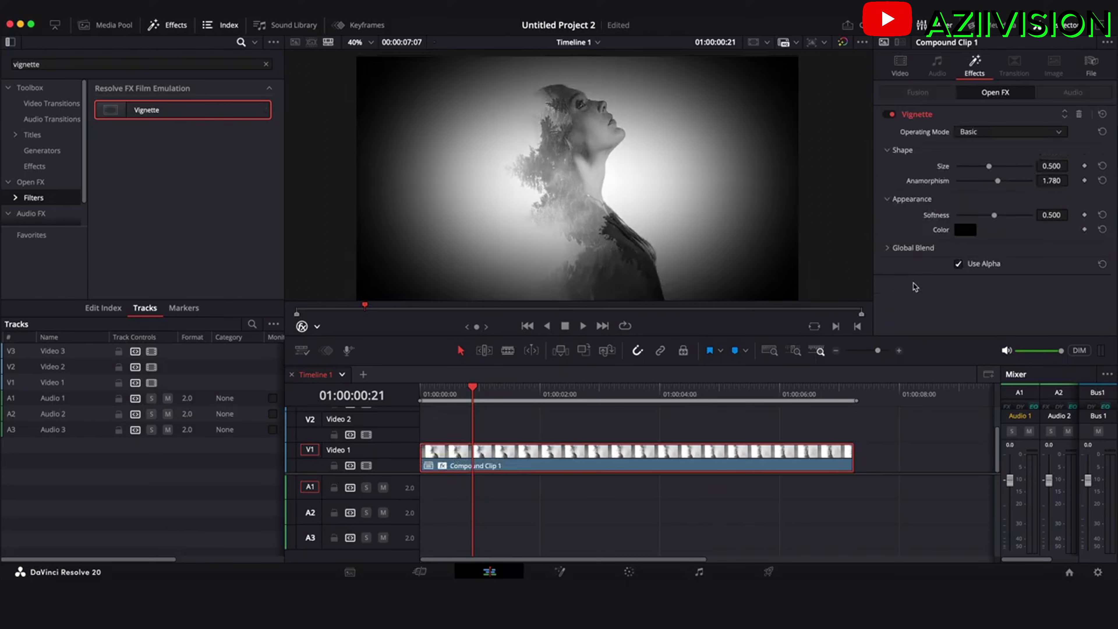
left_click_drag(995, 215, 1056, 217)
mouse_move(998, 181)
left_mouse_down()
mouse_move(1008, 185)
mouse_move(981, 167)
mouse_move(1016, 166)
mouse_move(1037, 185)
mouse_move(1000, 167)
left_mouse_up()
key("space")
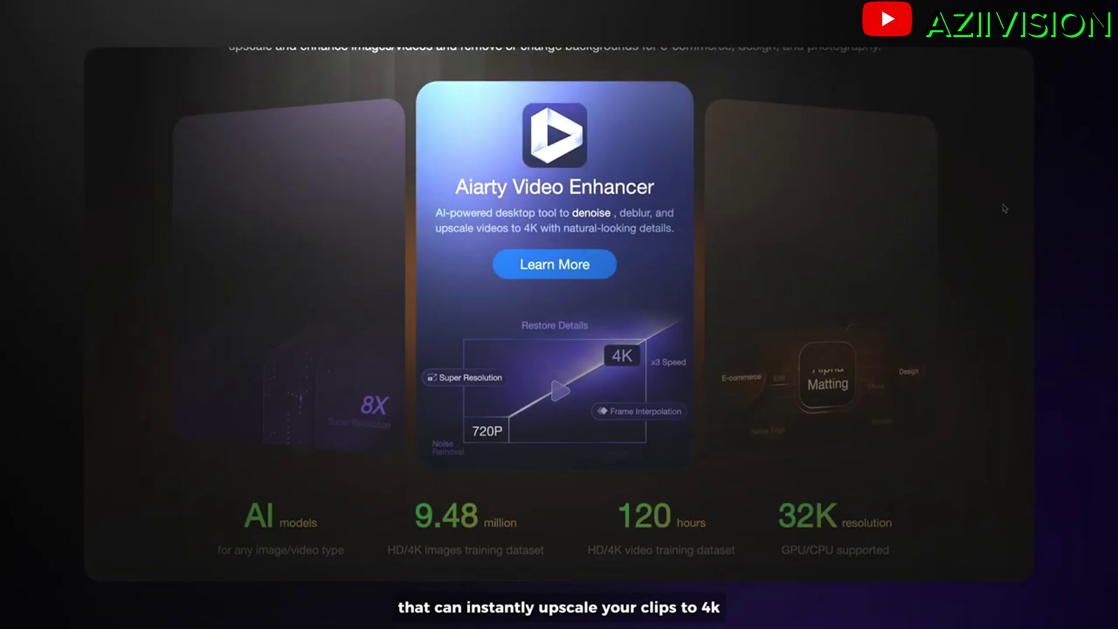
Step: On the Aiarty Video Enhancer page, compare original and enhanced footage with the before/after slider
left_click(604, 260)
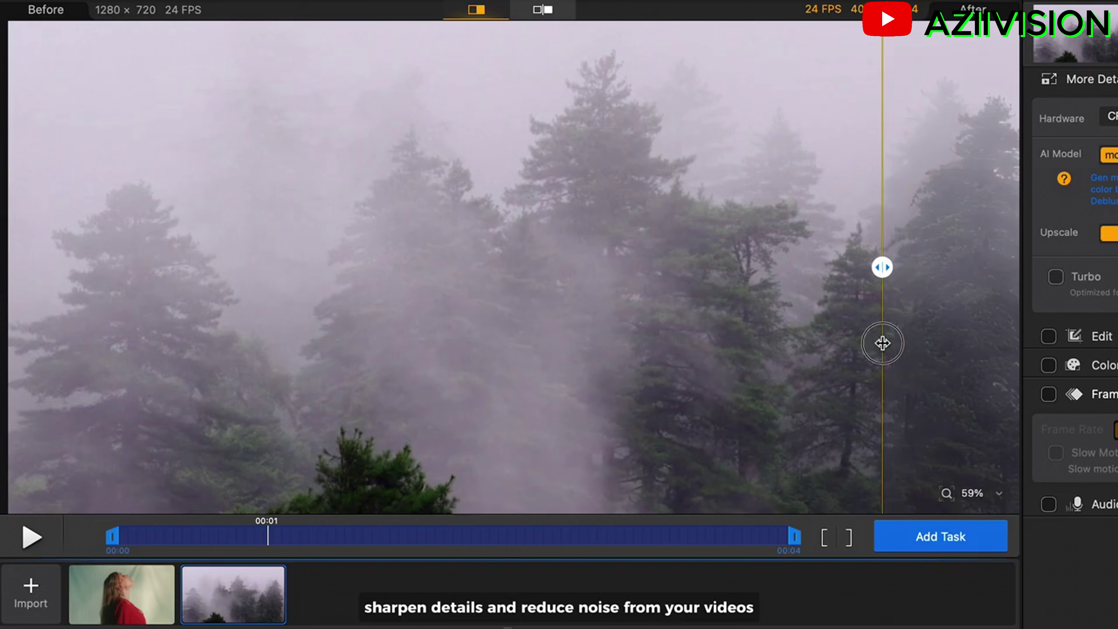
left_click_drag(219, 366, 785, 373)
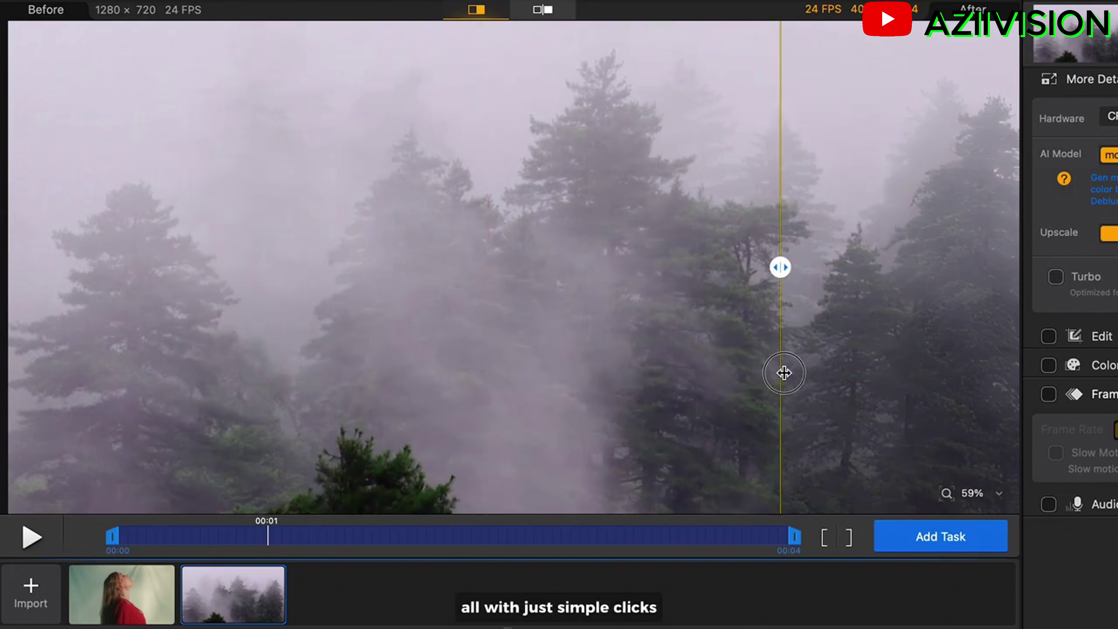
left_click_drag(543, 388, 239, 408)
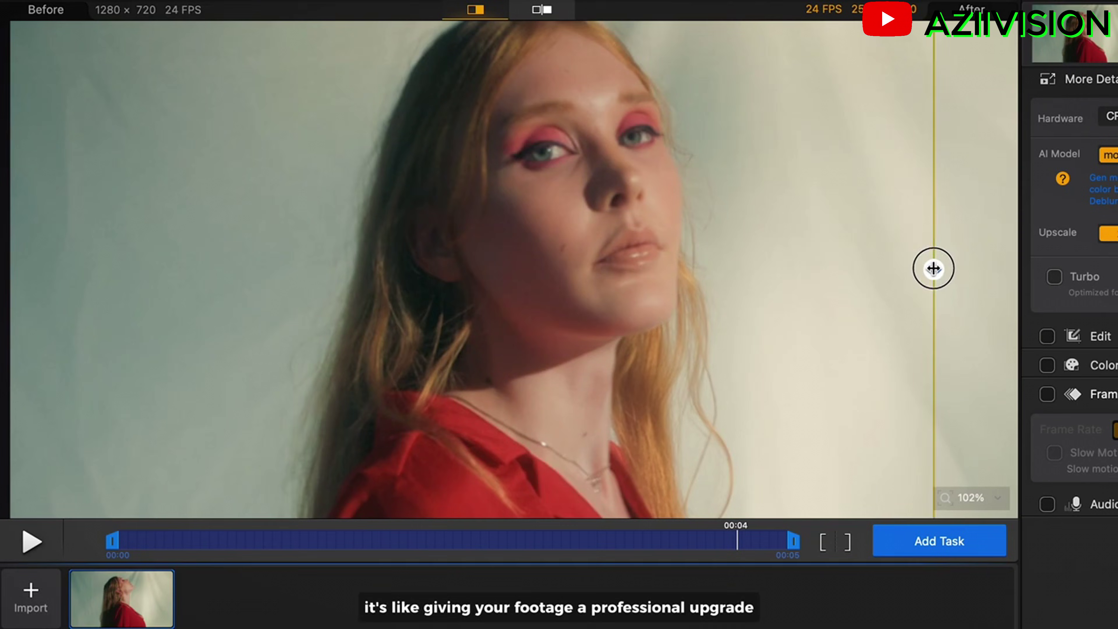
left_click_drag(934, 269, 493, 253)
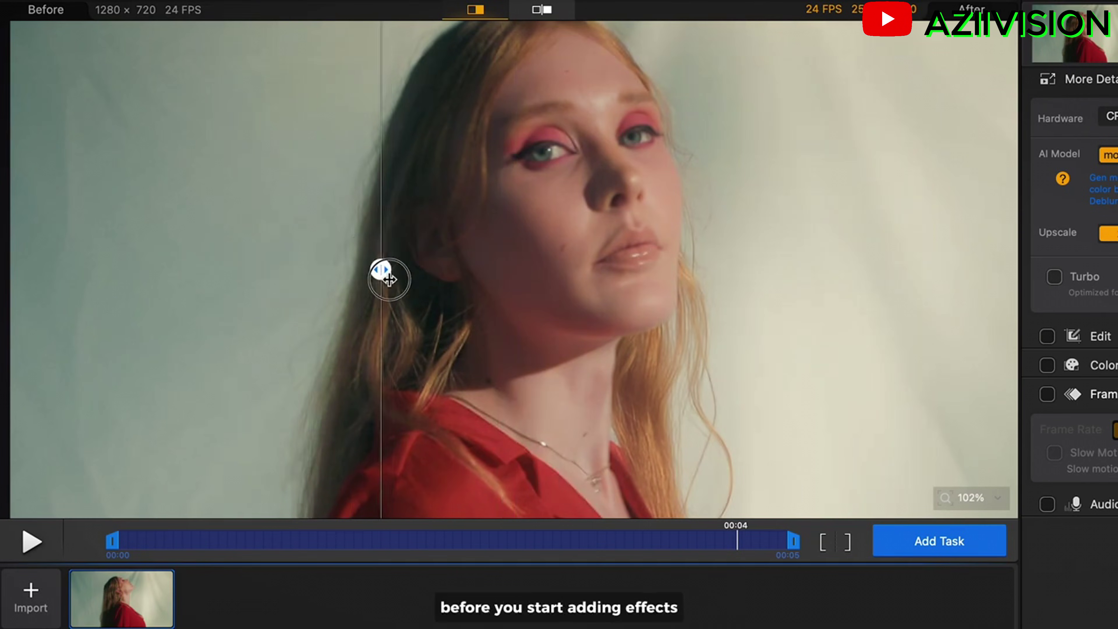
left_click_drag(853, 278, 924, 279)
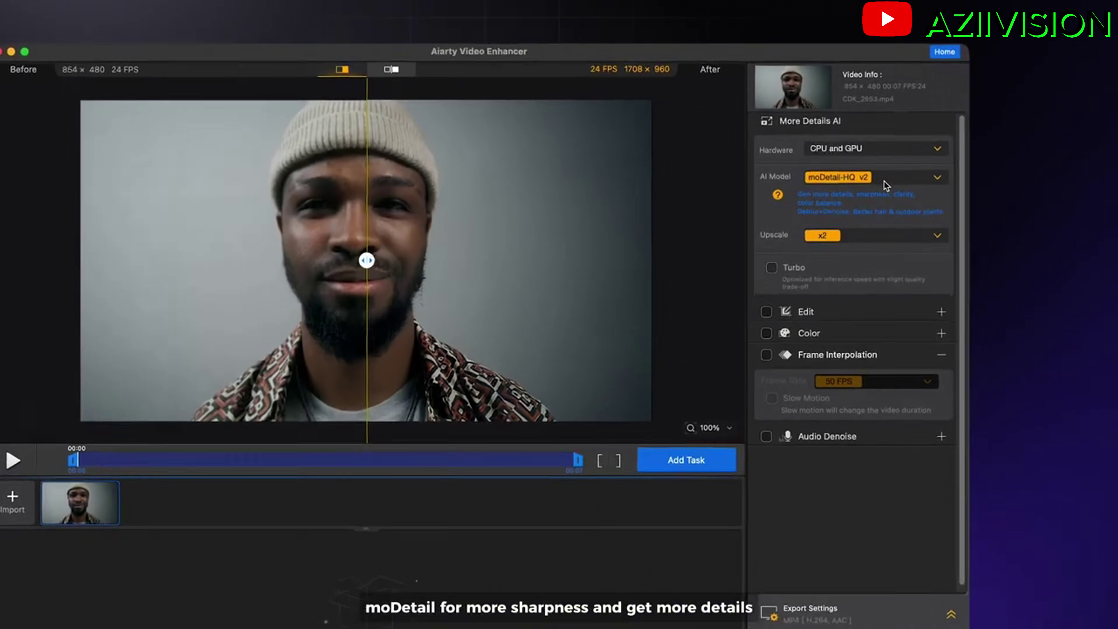
Step: Set the AI Model to moDetail-HQ v2 and Upscale to x2
left_click(898, 148)
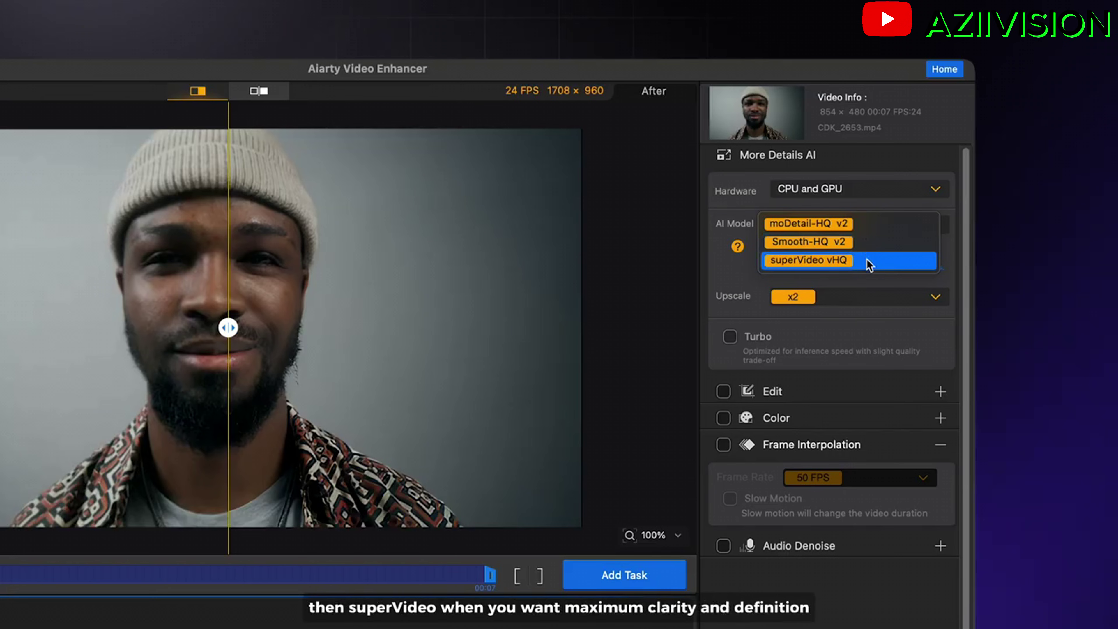
left_click(866, 231)
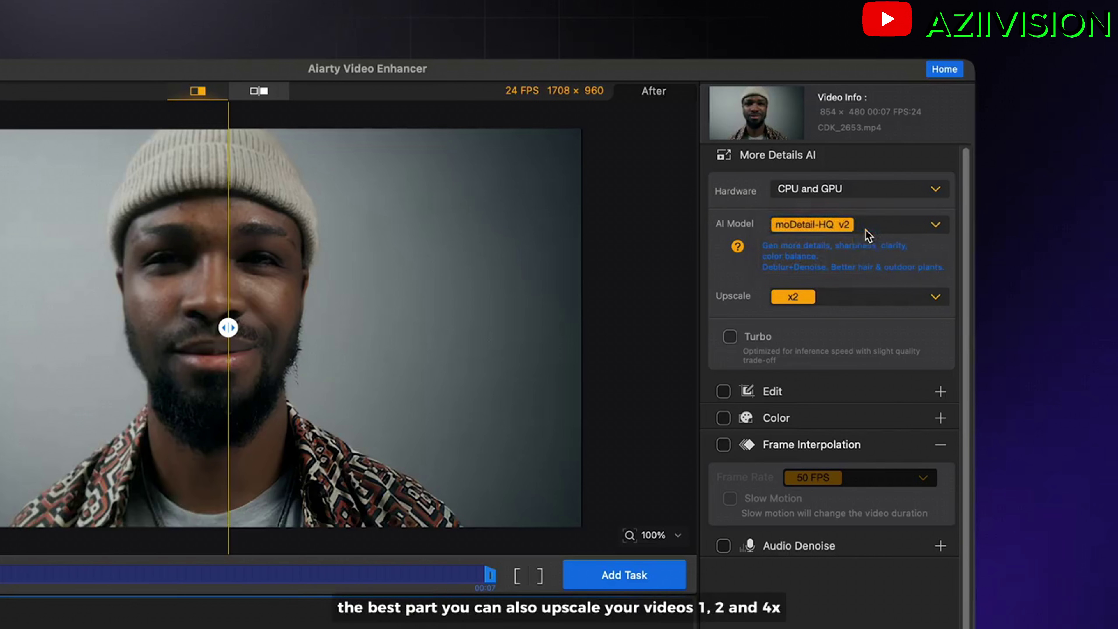
left_click(863, 297)
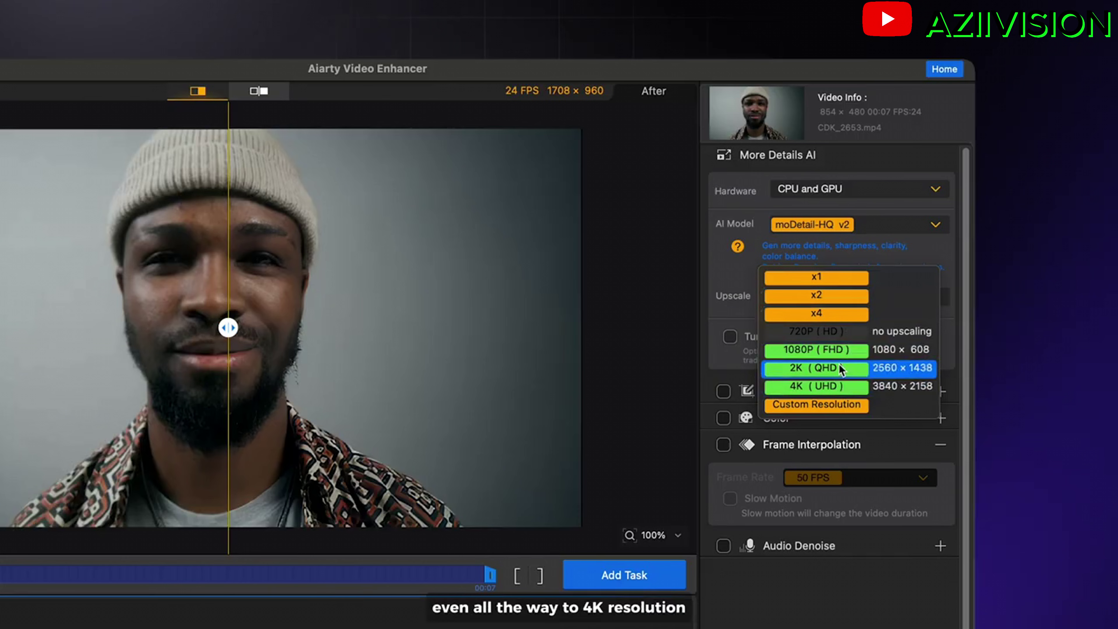
left_click(839, 295)
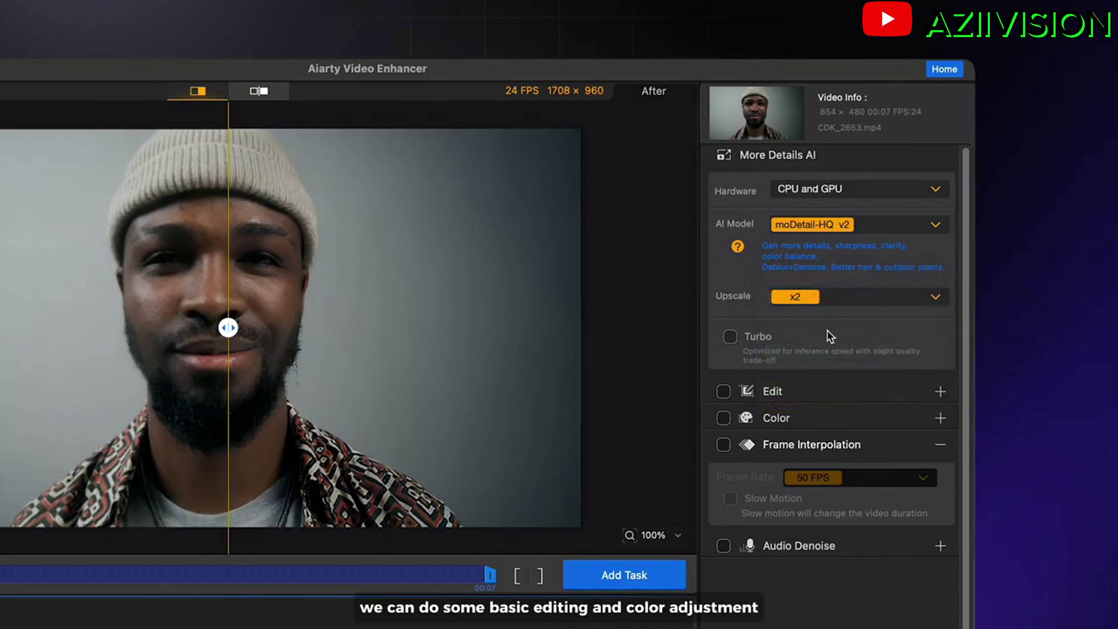
Step: Leave Edit, Color, frame interpolation and audio noise removal off, then export the current clip
left_click(807, 390)
left_click(804, 392)
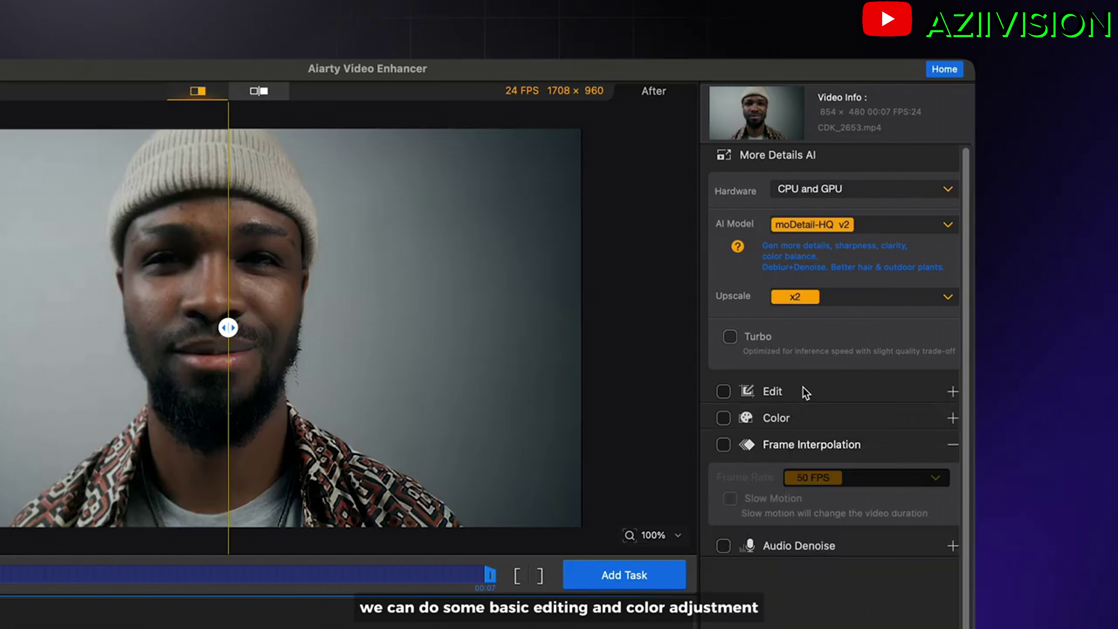
left_click(801, 417)
left_click(802, 418)
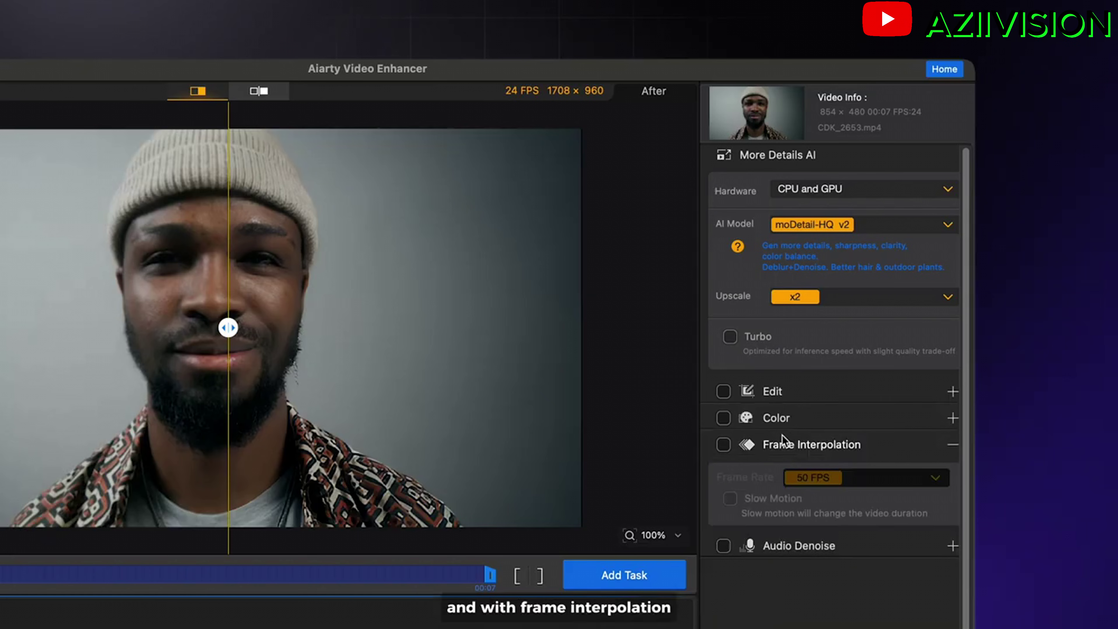
left_click(724, 445)
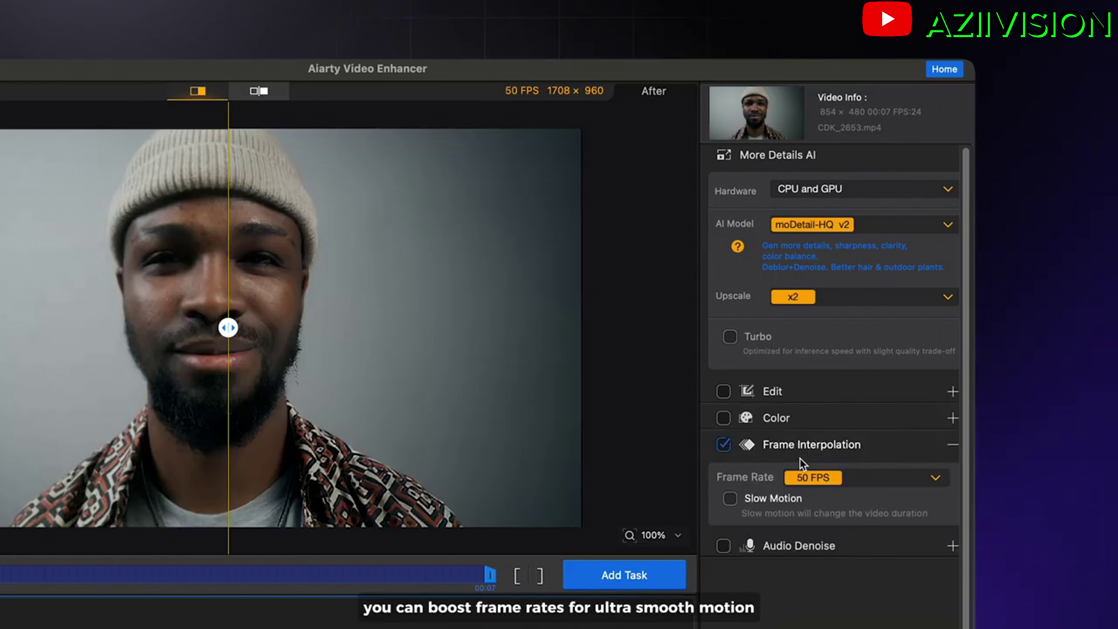
left_click(725, 446)
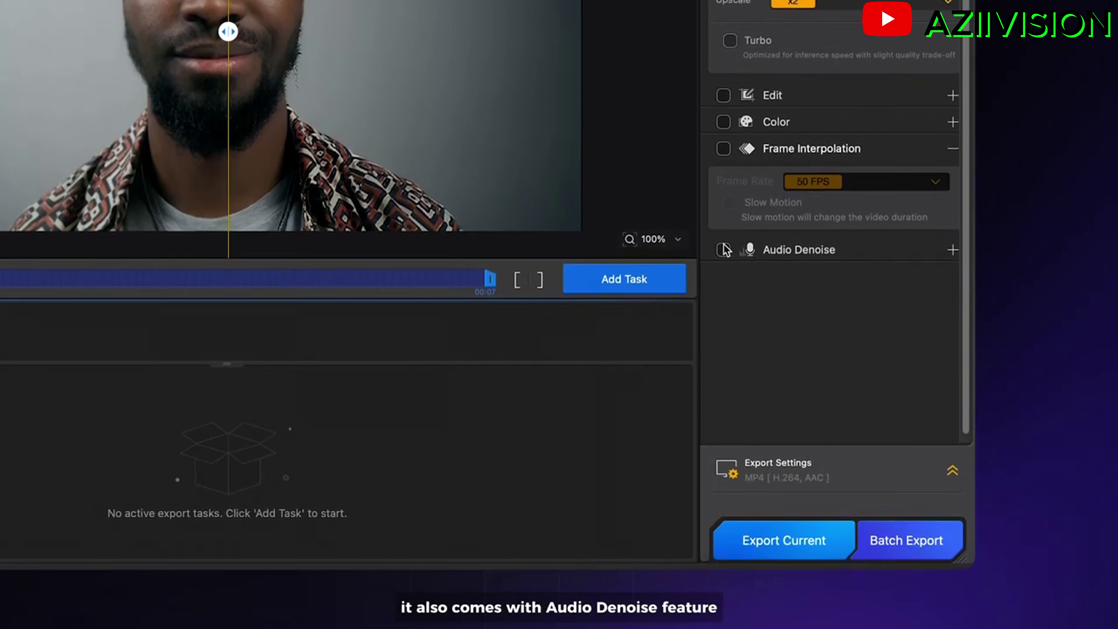
left_click(724, 316)
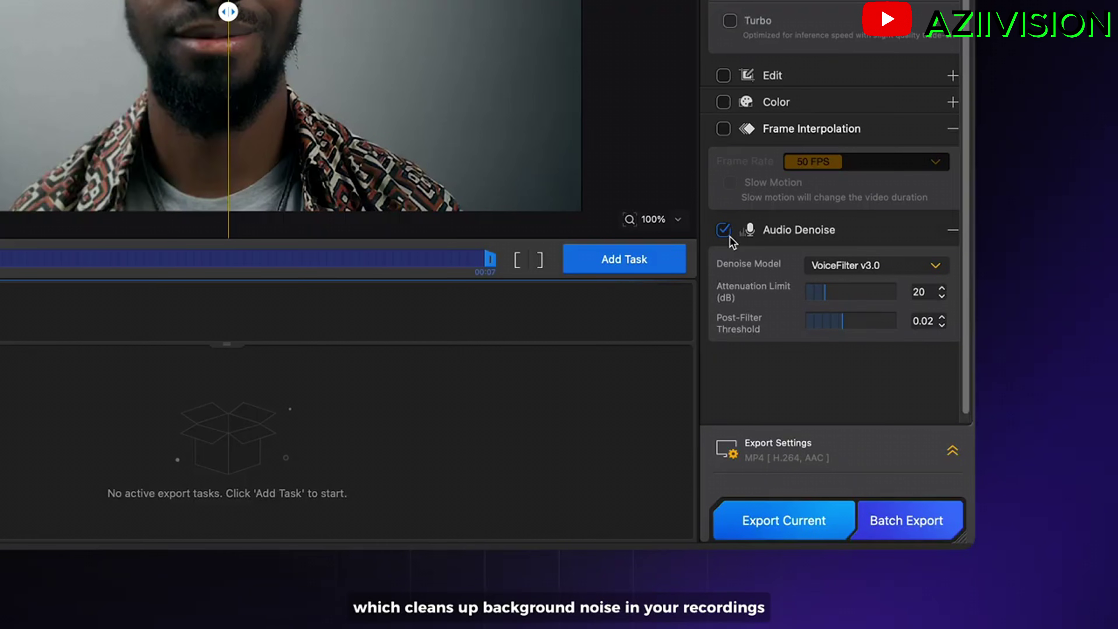
left_click(724, 230)
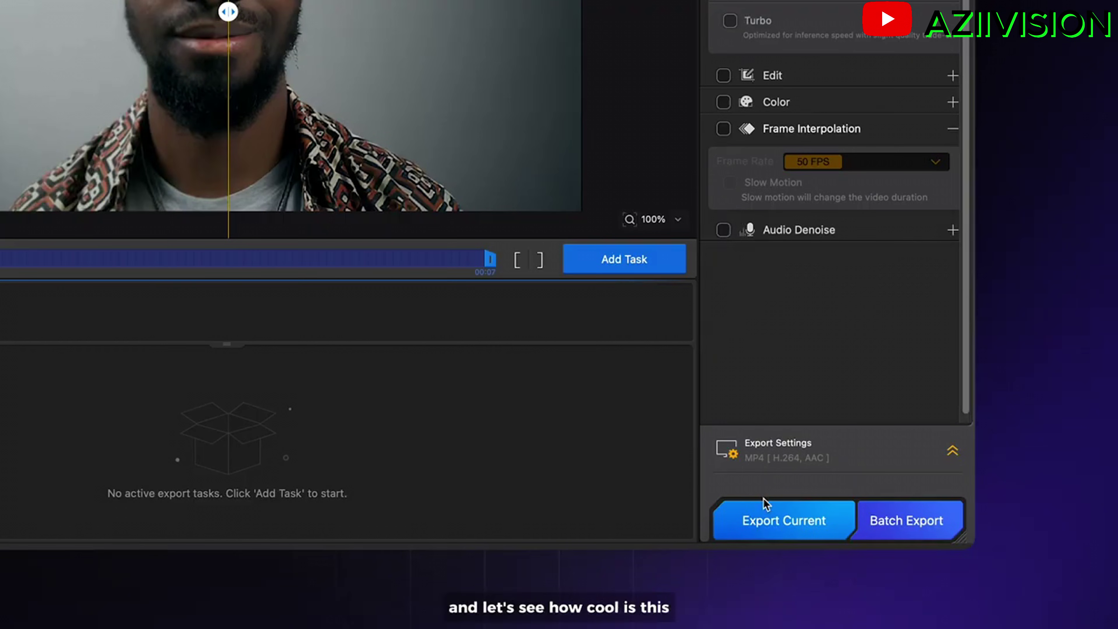
left_click(762, 513)
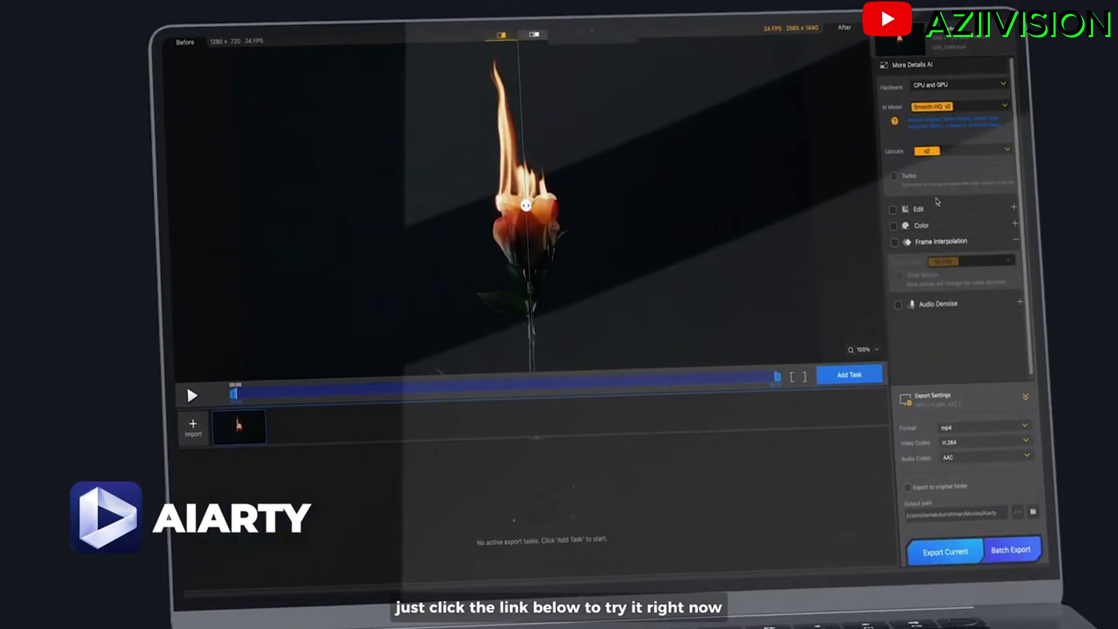
Step: Collapse the Edit section and expand Color to reveal the rose clip's Temperature and Tint sliders
left_click(1007, 206)
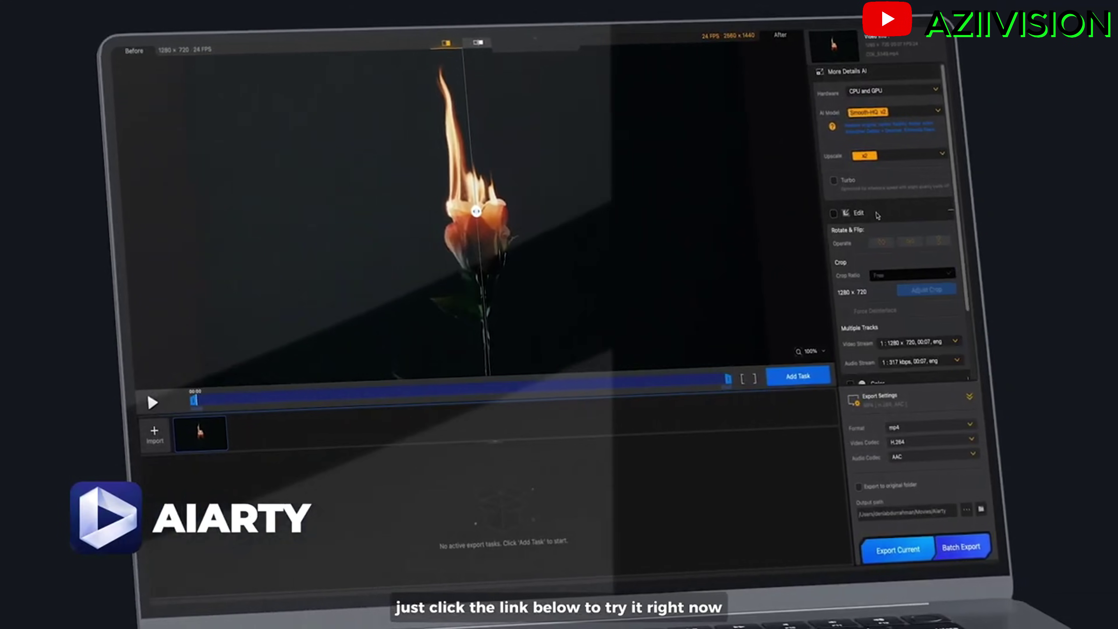
left_click(878, 215)
left_click(874, 231)
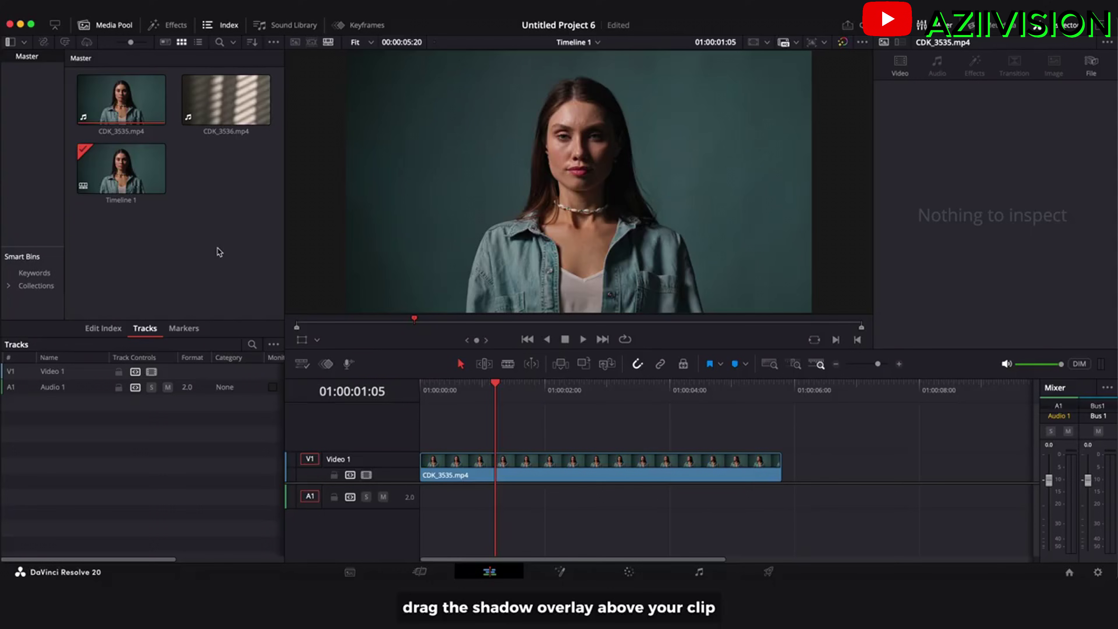
Step: Place CDK_3536 above the portrait, delete its audio, and trim it to end with Video 1
left_click_drag(220, 128, 421, 475)
left_click(512, 525)
key("Delete")
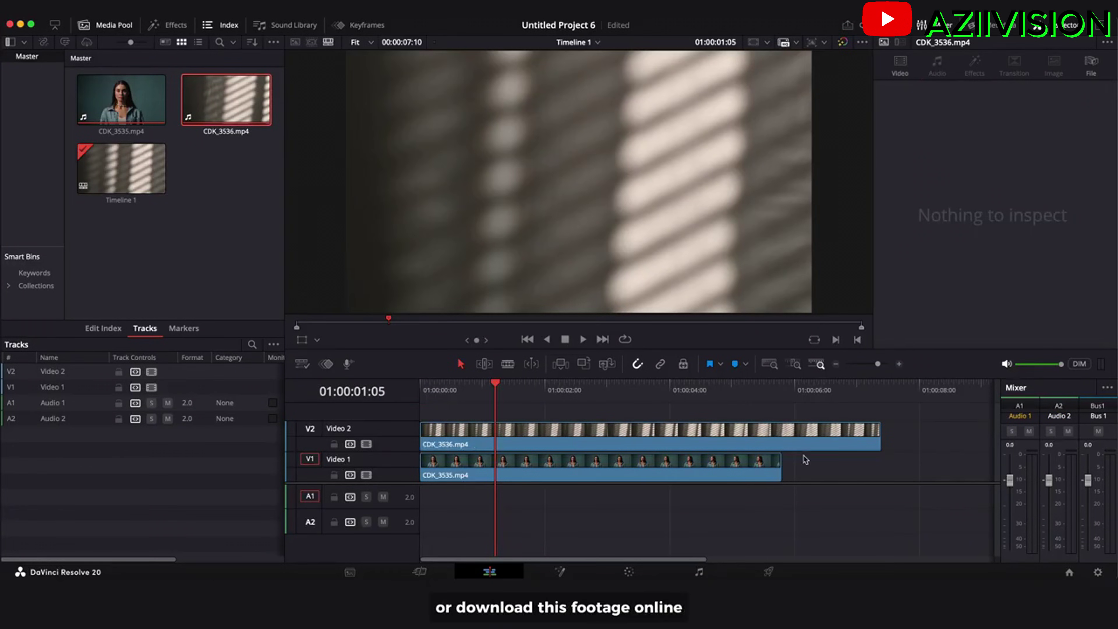
left_click_drag(882, 443, 783, 445)
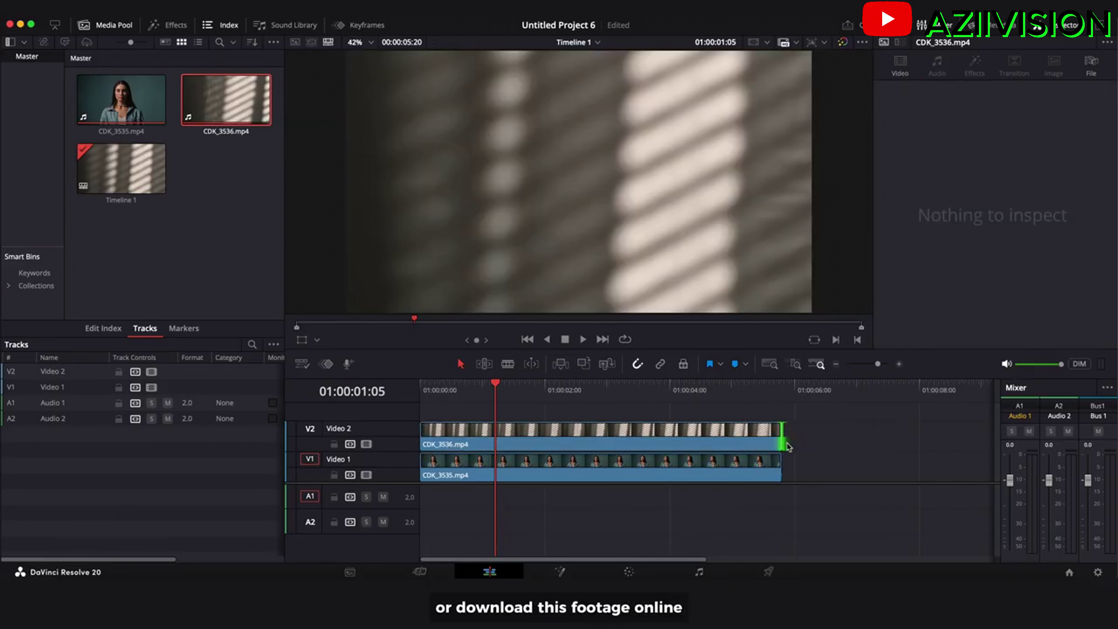
Step: Blend the window-shadow clip in Softlight at about 75 opacity and play back the result
left_click(722, 437)
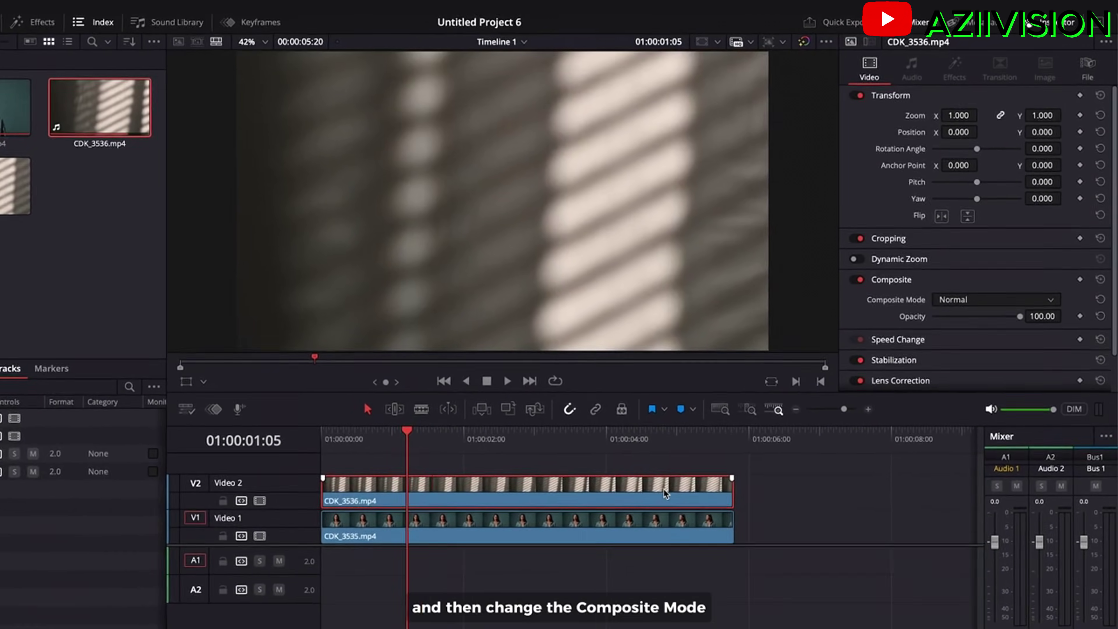
left_click(991, 300)
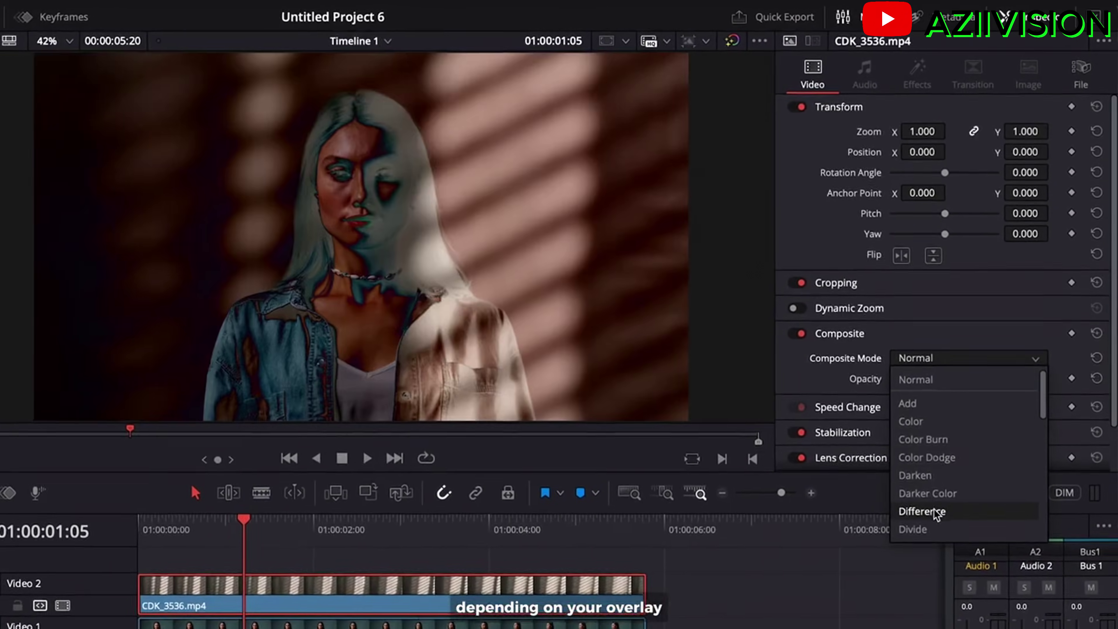
scroll(921, 537, "down", 8)
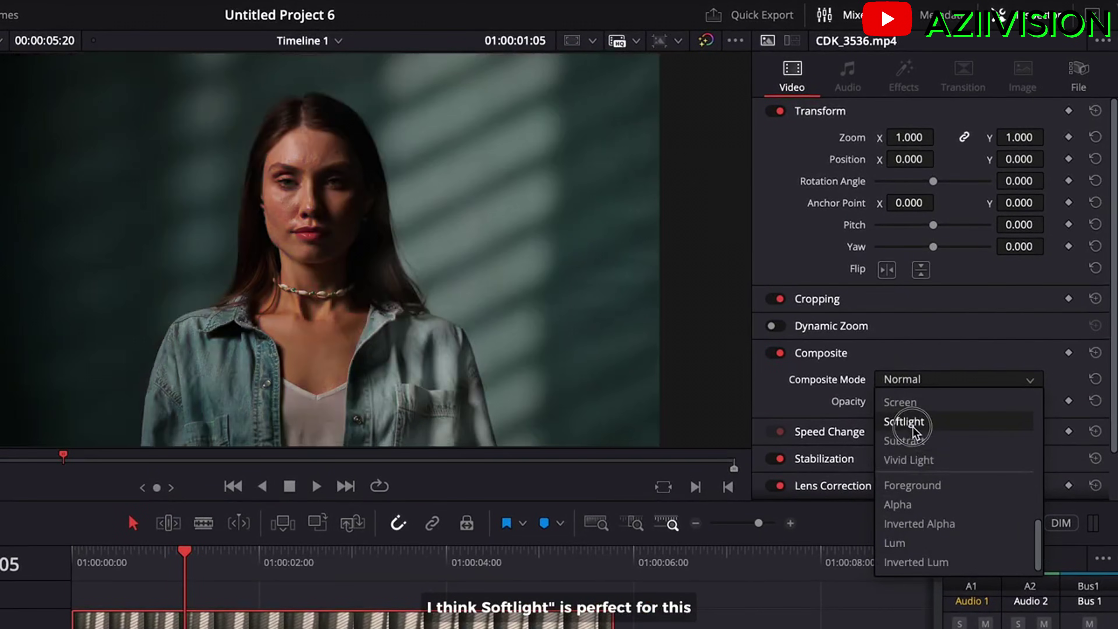
left_click(904, 422)
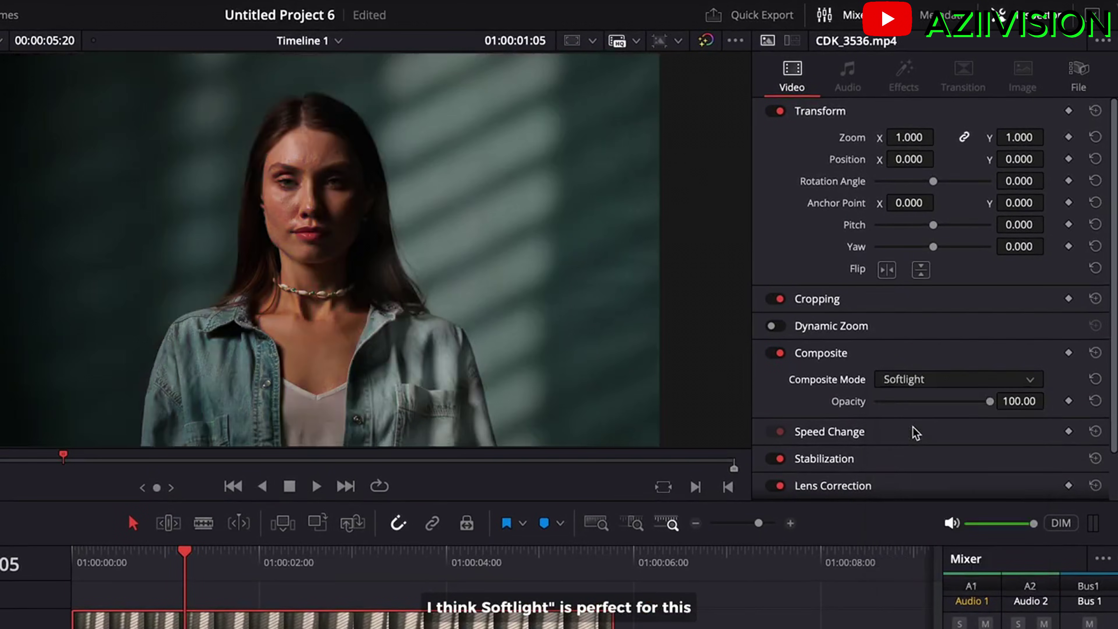
left_click_drag(989, 402, 964, 423)
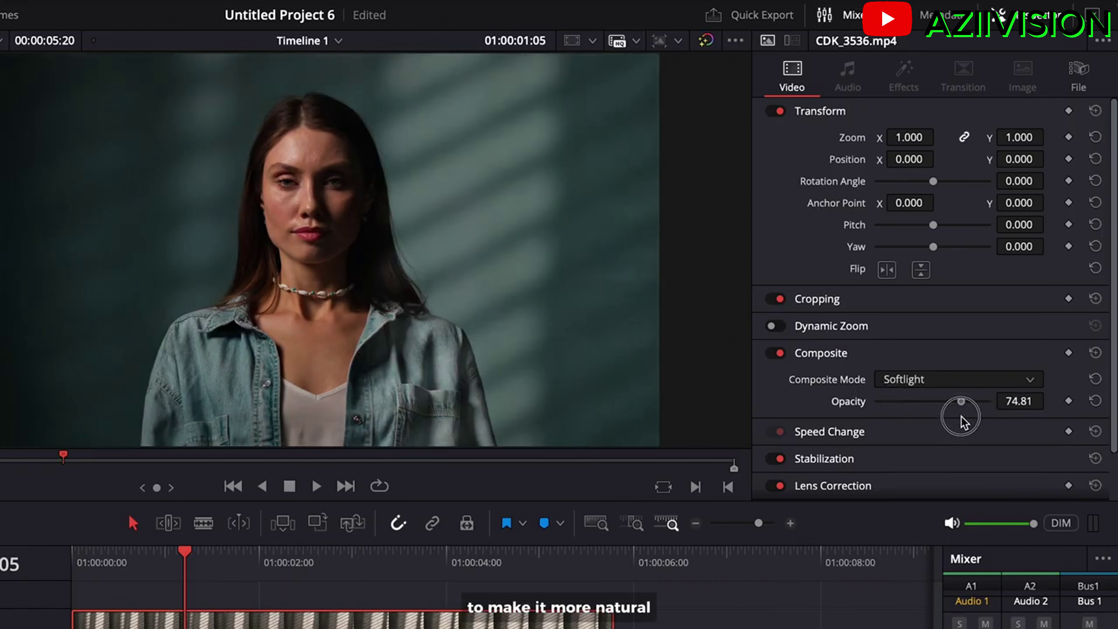
key("space")
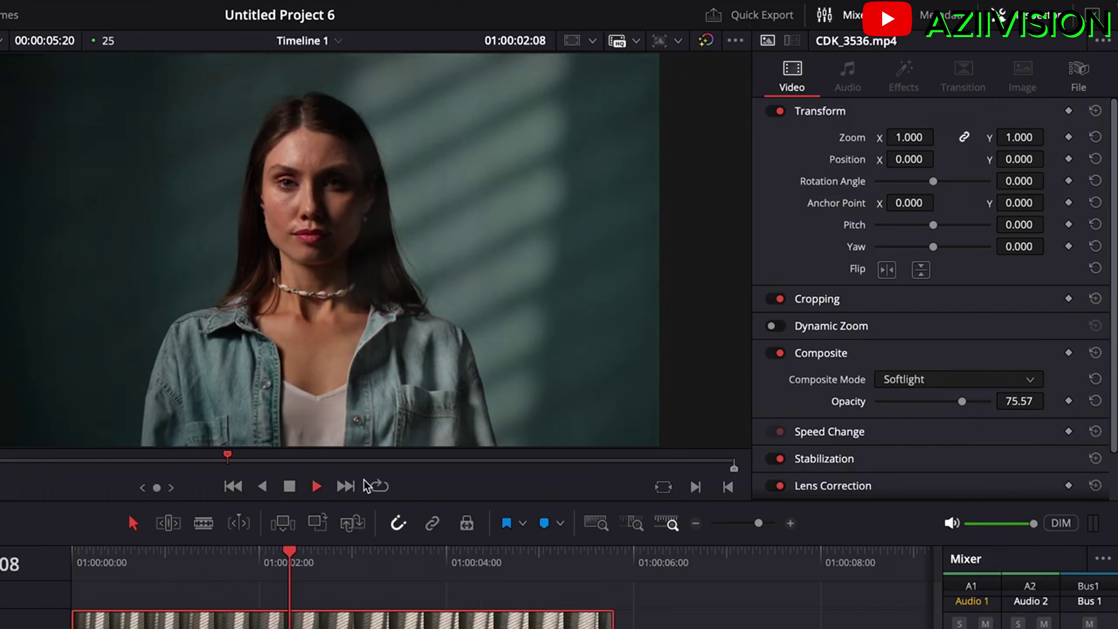
Step: Duplicate the portrait clip CDK_3535 onto a new top track, V3
left_click(379, 551)
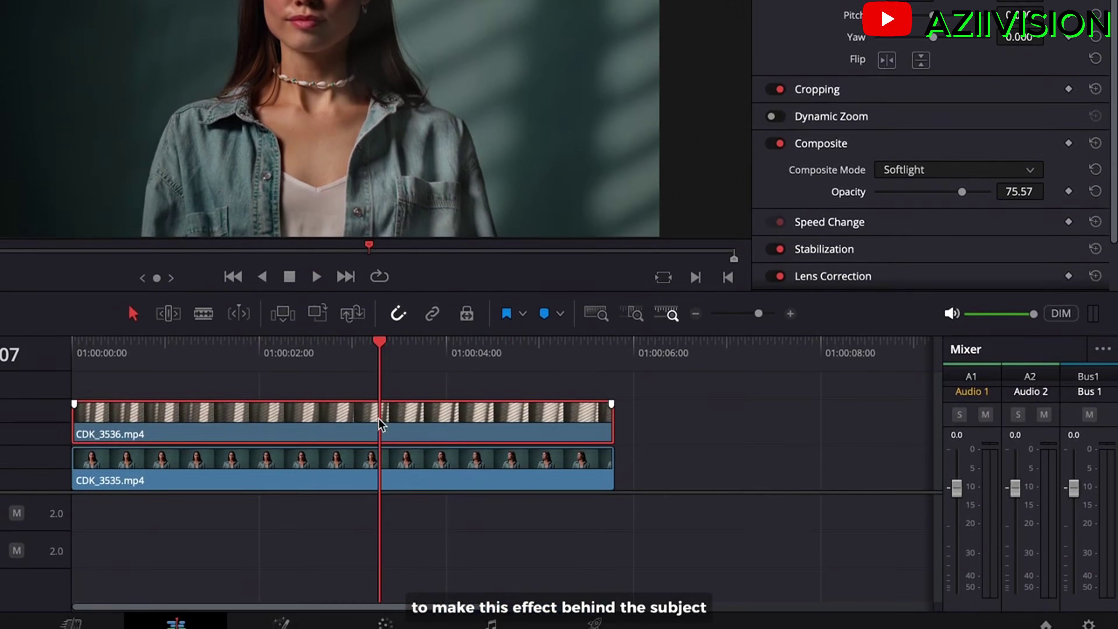
left_click(379, 575)
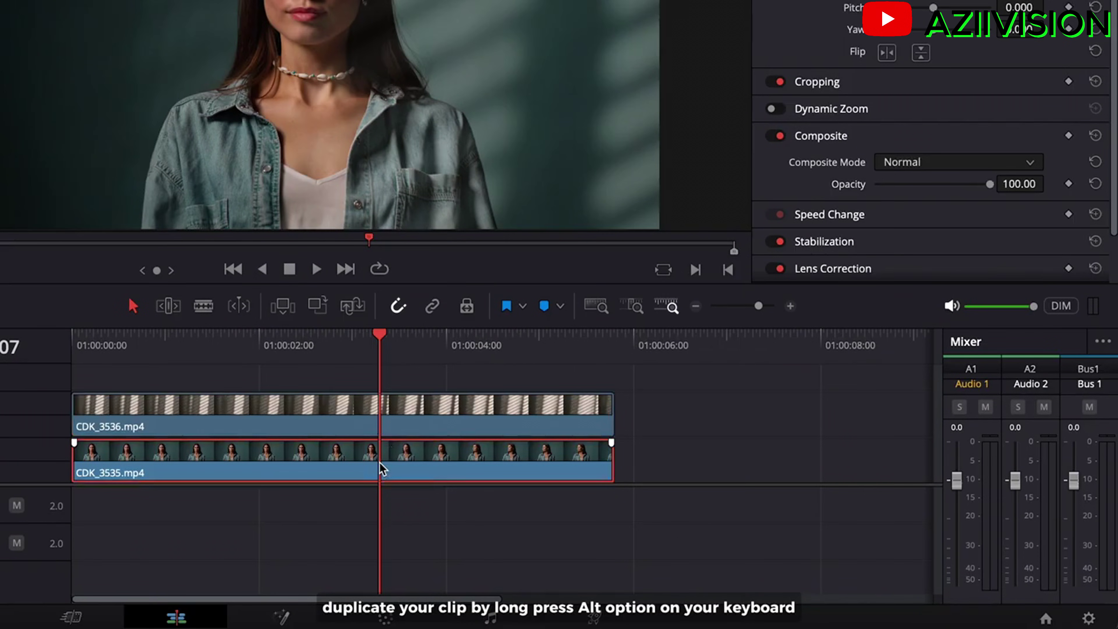
left_click_drag(379, 462, 371, 386)
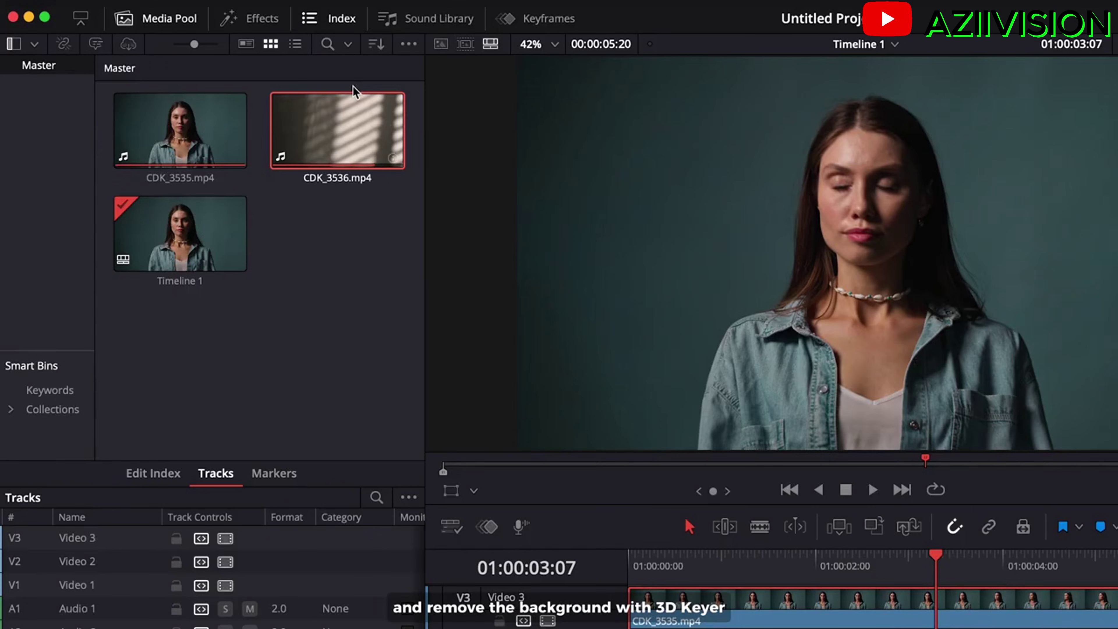
Step: Apply the 3D Keyer effect to the V3 portrait copy
left_click(272, 23)
left_click(359, 44)
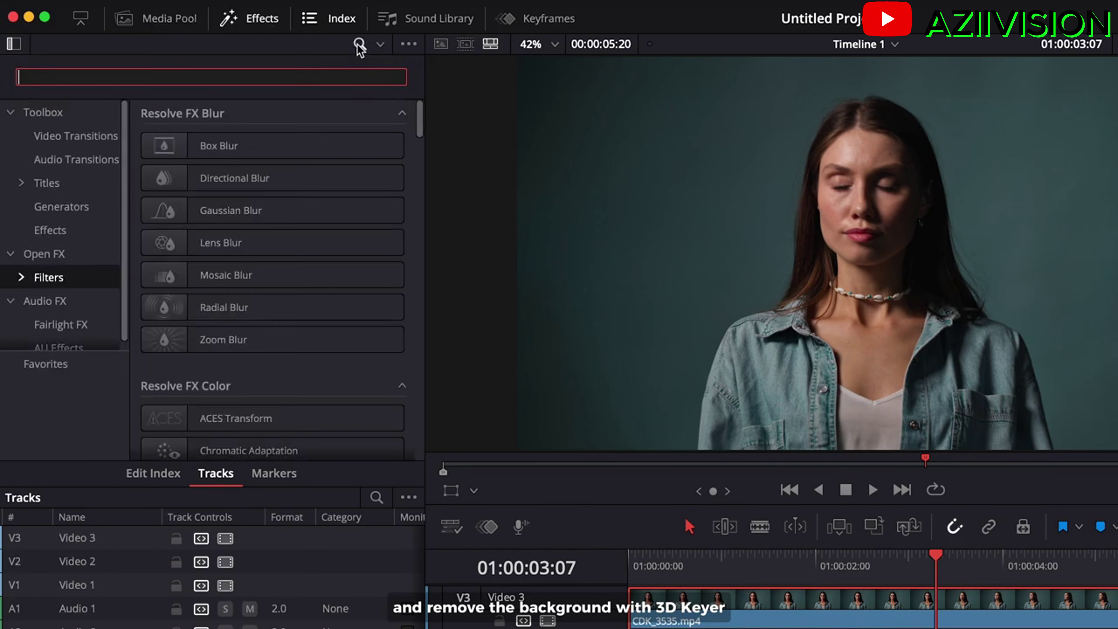
type("3d keyer")
left_click_drag(273, 146, 624, 299)
left_click_drag(572, 229, 751, 557)
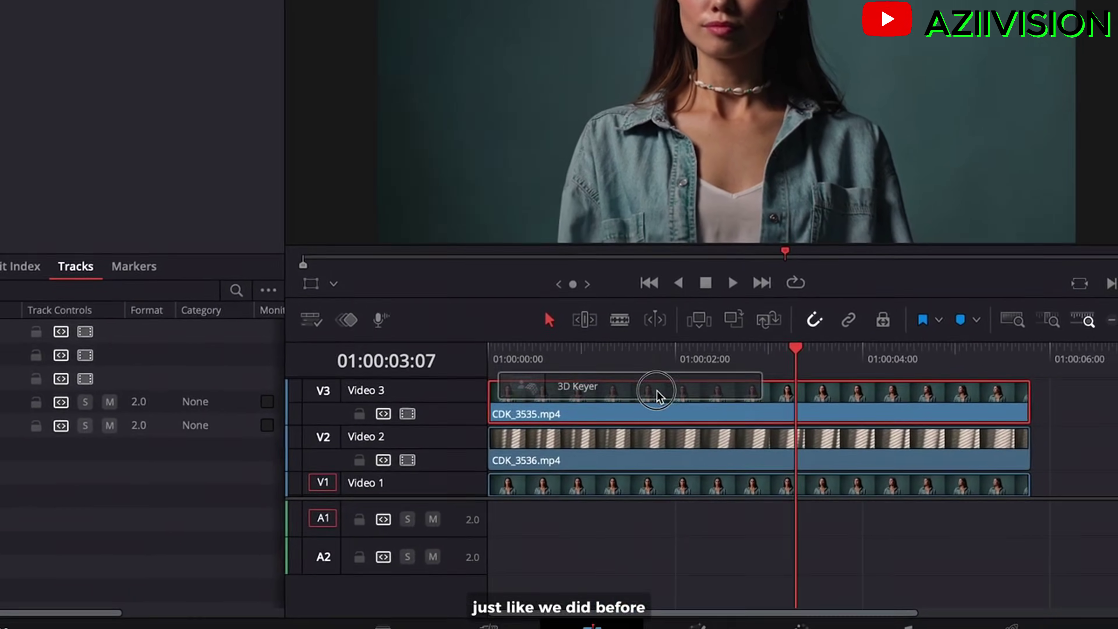
Step: Sample the background behind her with the keyer overlay to key it out, then play back
left_click(321, 265)
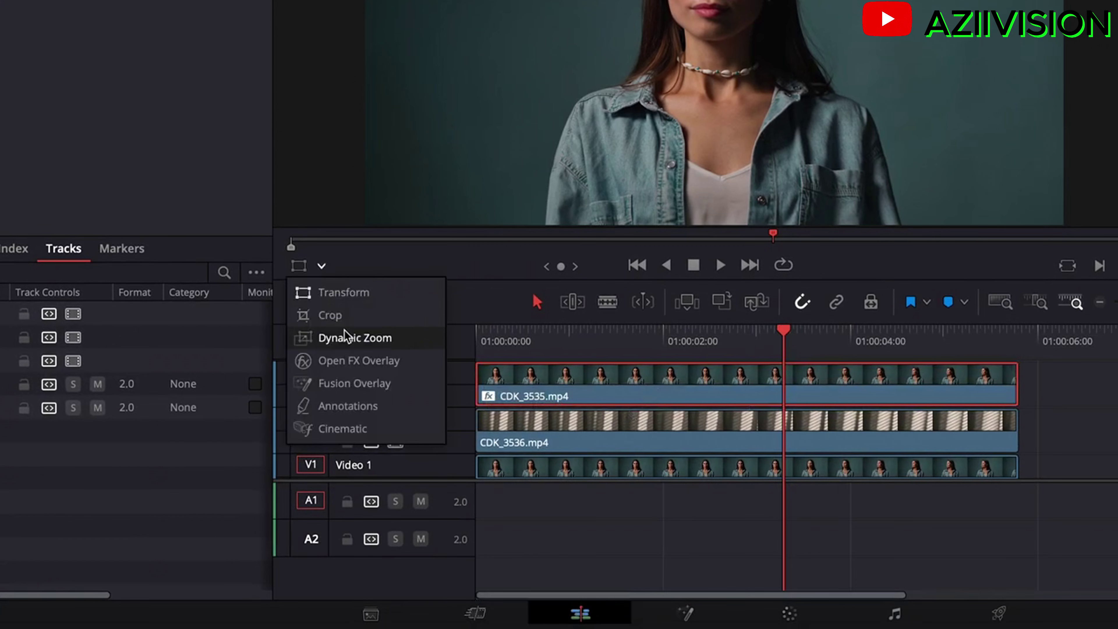
left_click(353, 357)
mouse_move(436, 185)
left_mouse_down()
mouse_move(459, 75)
mouse_move(744, 0)
left_mouse_up()
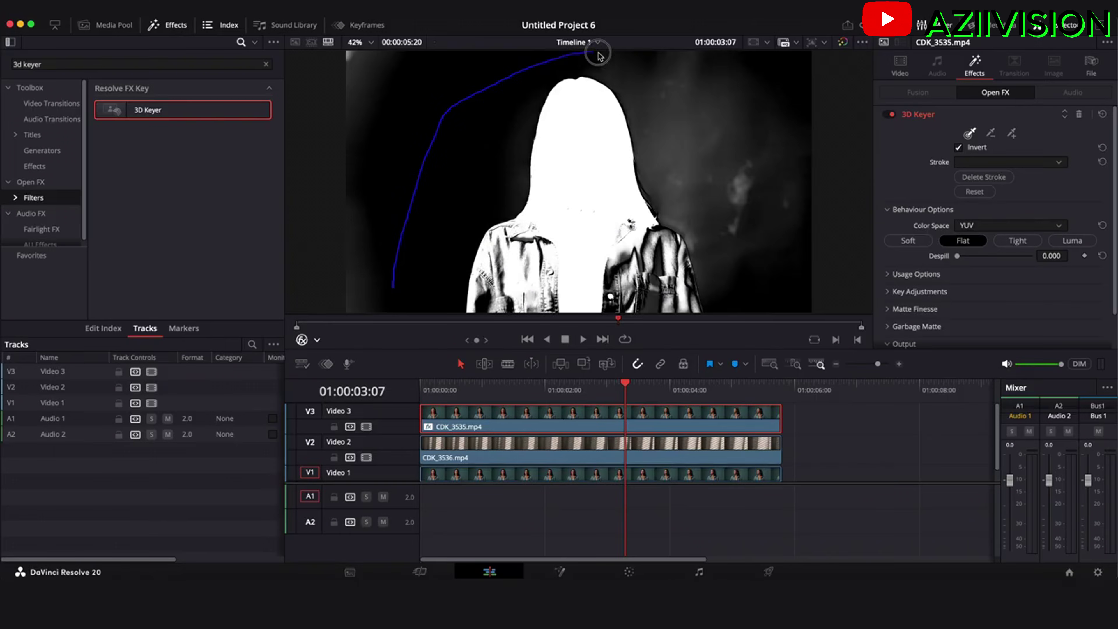
mouse_move(598, 55)
left_mouse_down()
mouse_move(715, 135)
mouse_move(704, 168)
left_mouse_up()
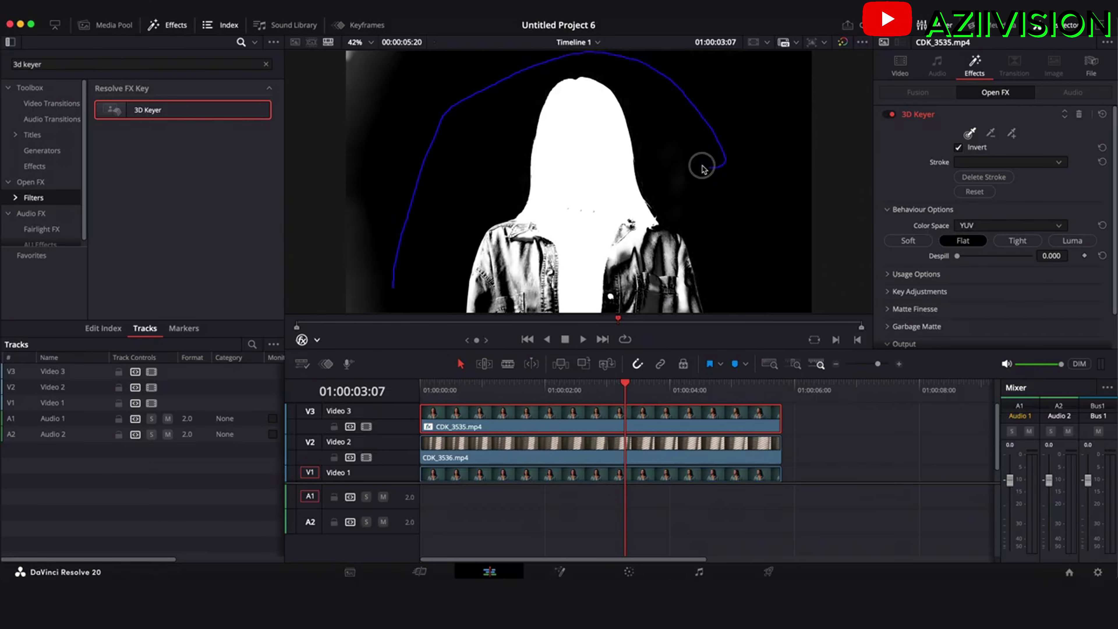
left_click_drag(453, 62, 457, 70)
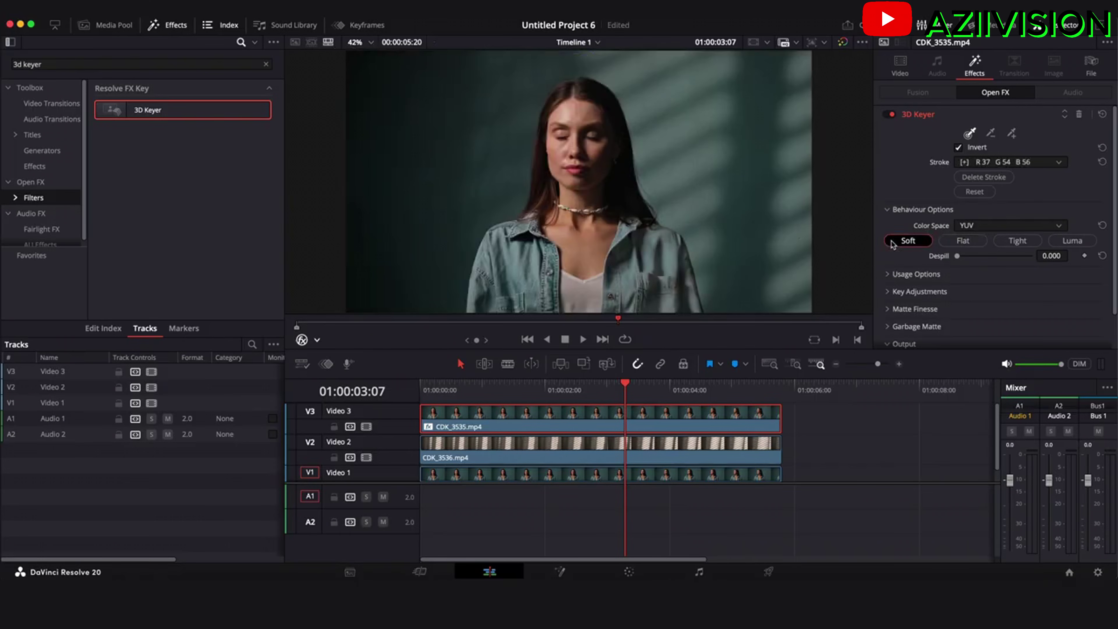
key("space")
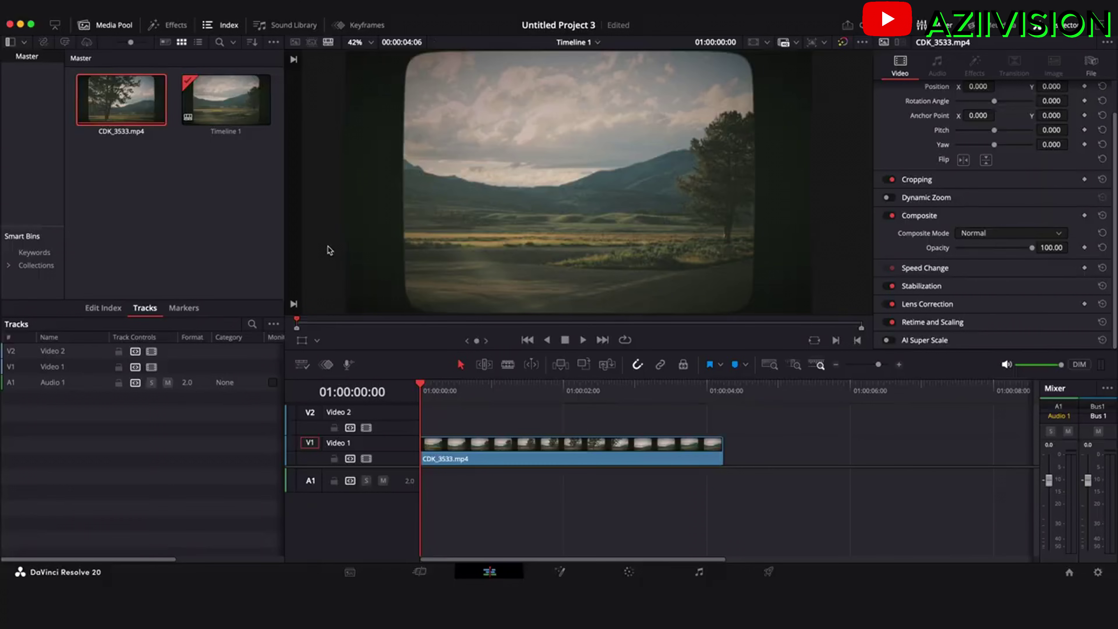
Step: Add a Text title on V2 above the landscape clip, stretched to match its length
left_click(175, 26)
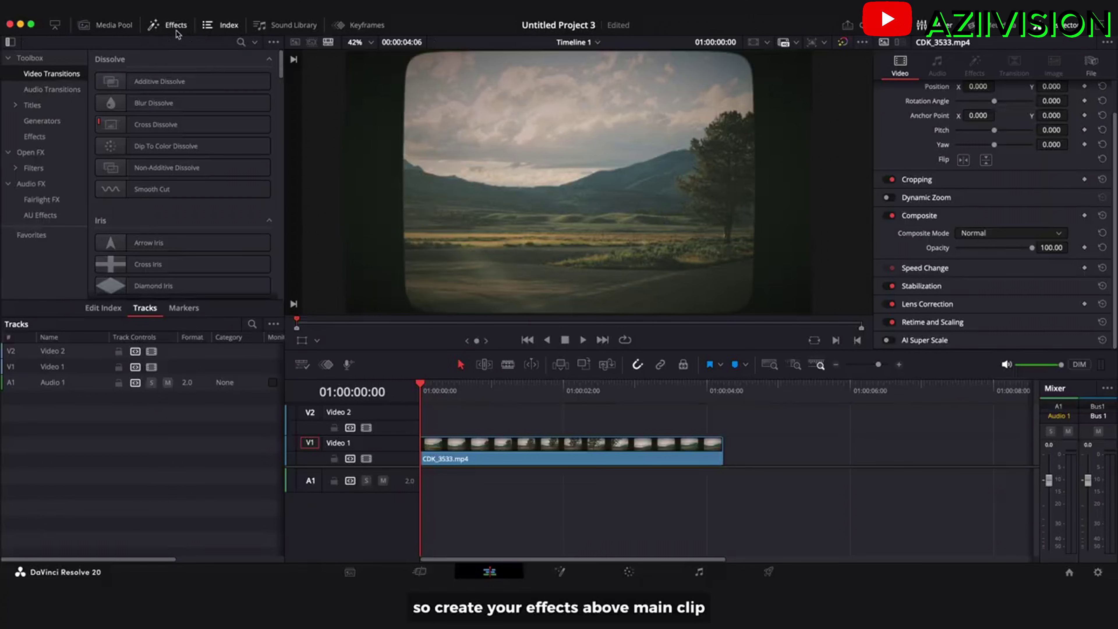
left_click(52, 110)
left_click_drag(141, 189, 422, 416)
left_click(484, 412)
left_click_drag(554, 412, 724, 412)
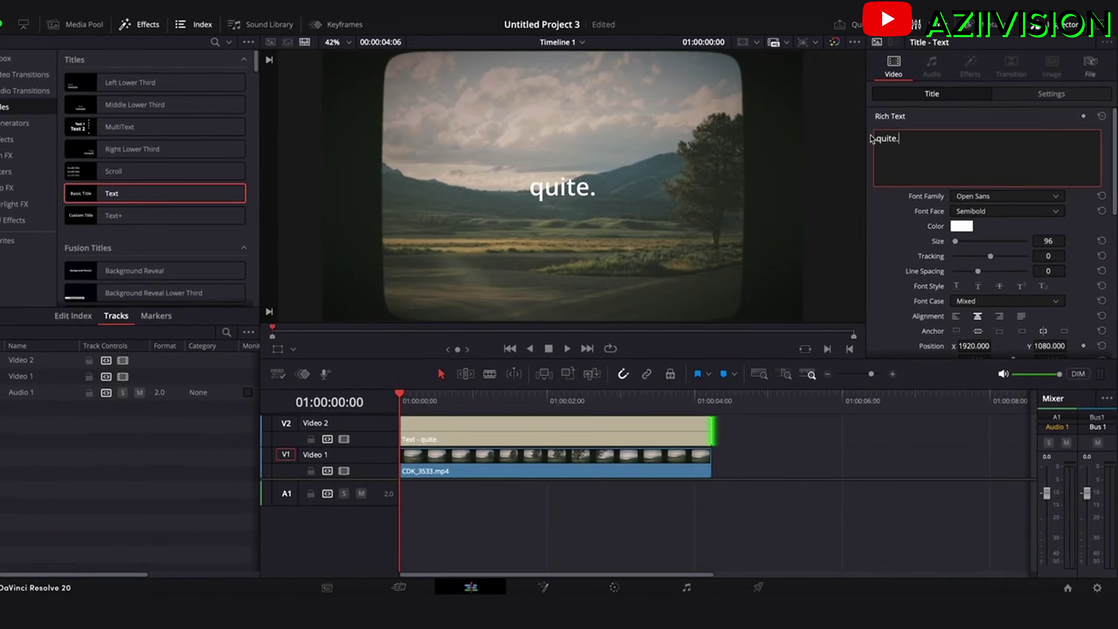
Step: Set the title font to Montserrat ExtraBold
left_click(1006, 196)
left_click(986, 286)
left_click(1009, 211)
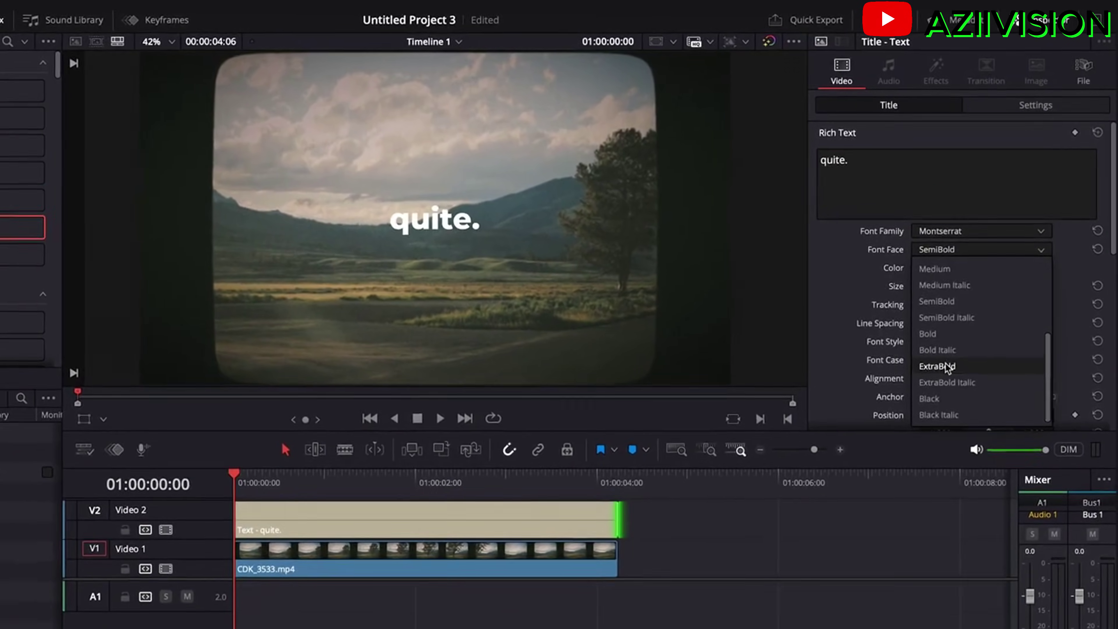
left_click(946, 366)
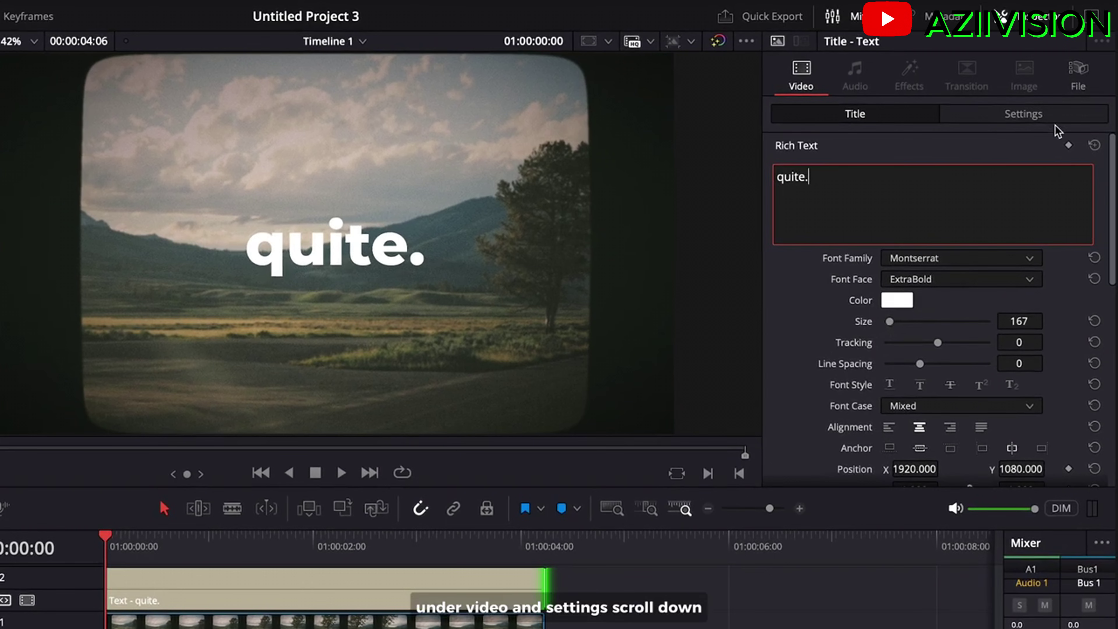
Step: Set the title's Composite Mode to Difference
left_click(1056, 124)
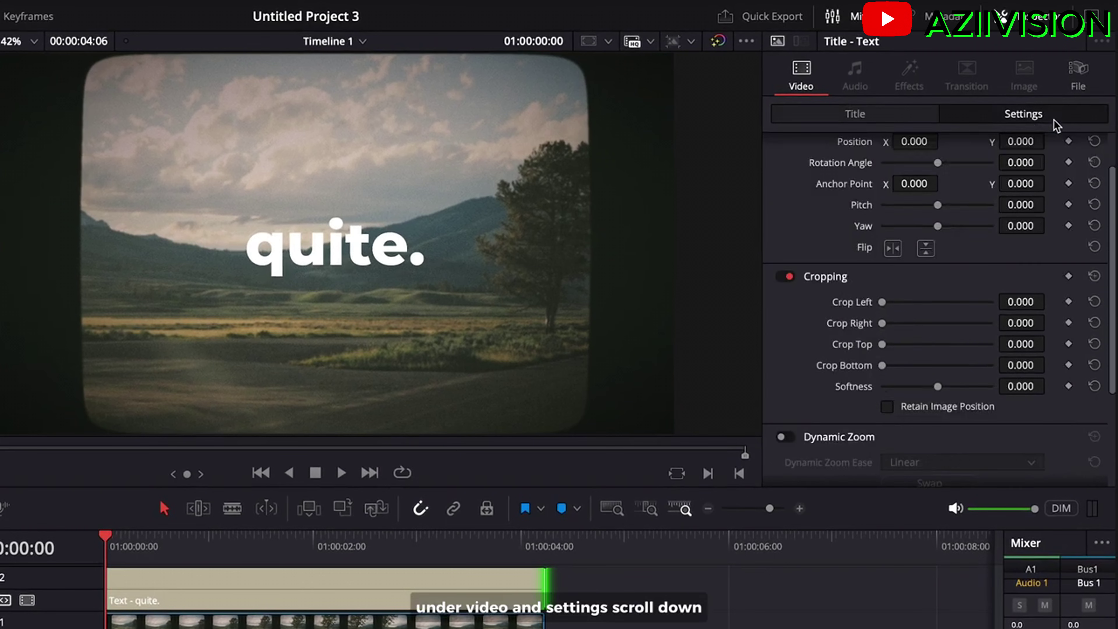
scroll(976, 256, "down", 4)
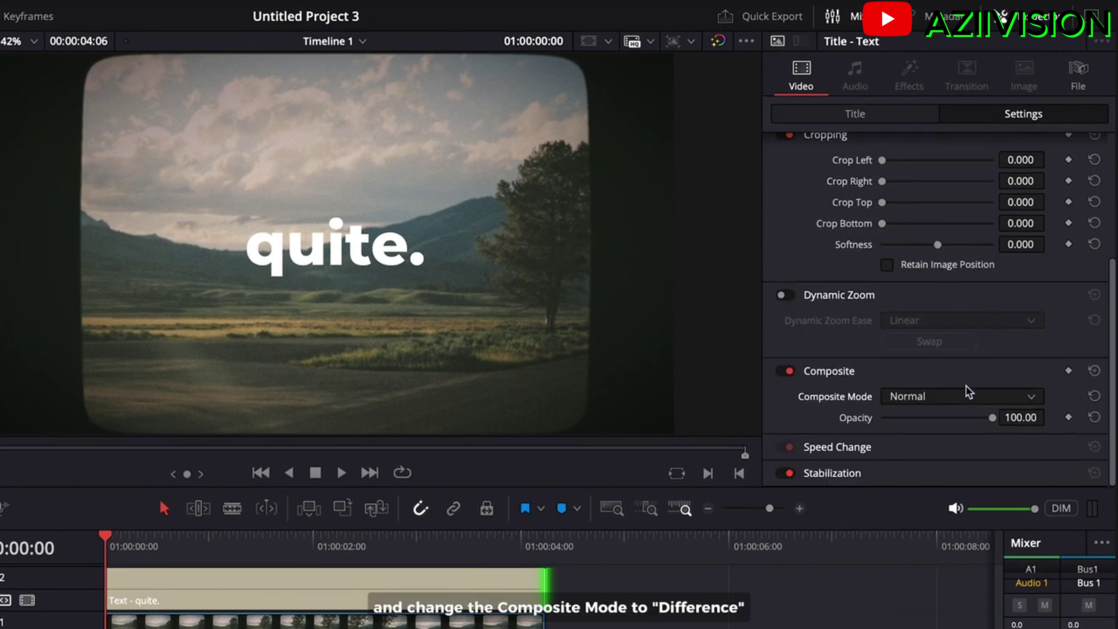
left_click(966, 396)
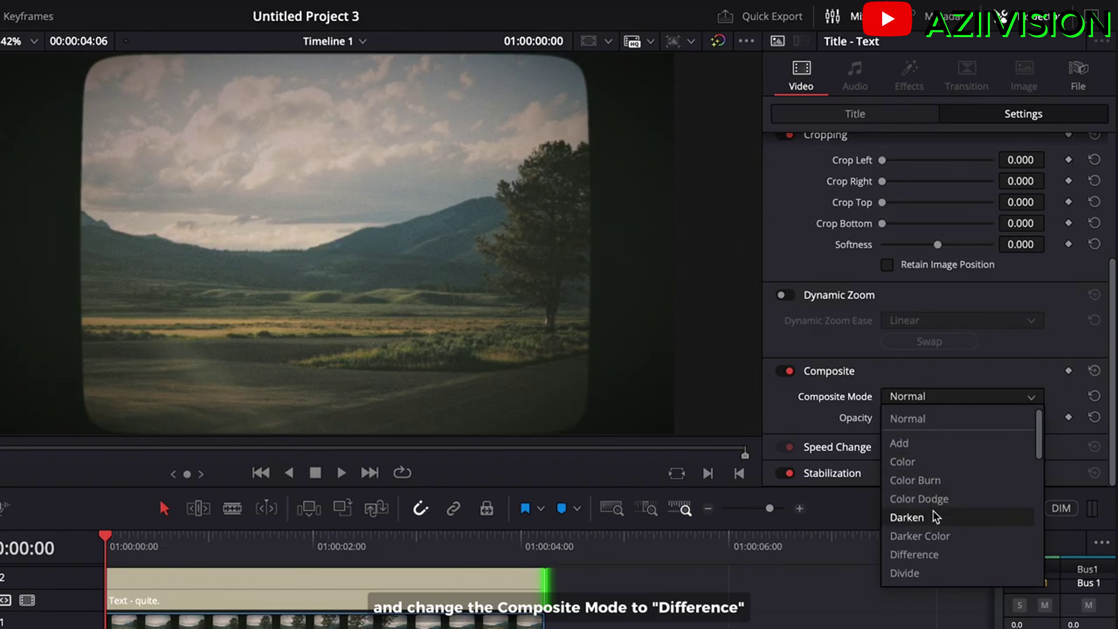
left_click(929, 556)
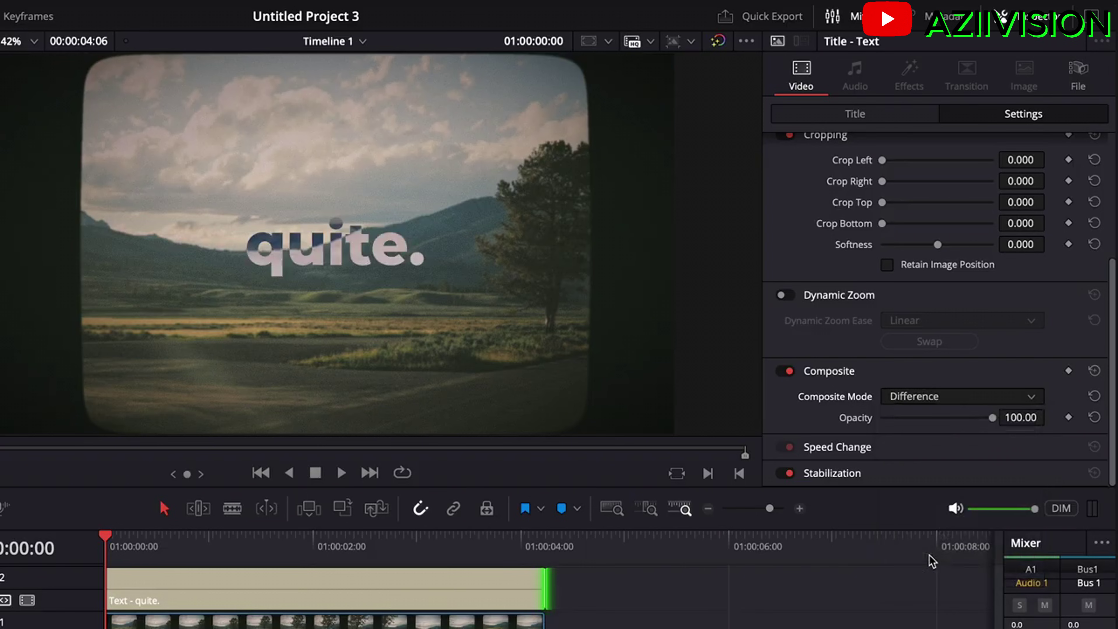
Step: Try a light teal text colour, discard it, and play back the Difference-blended title
left_click(858, 115)
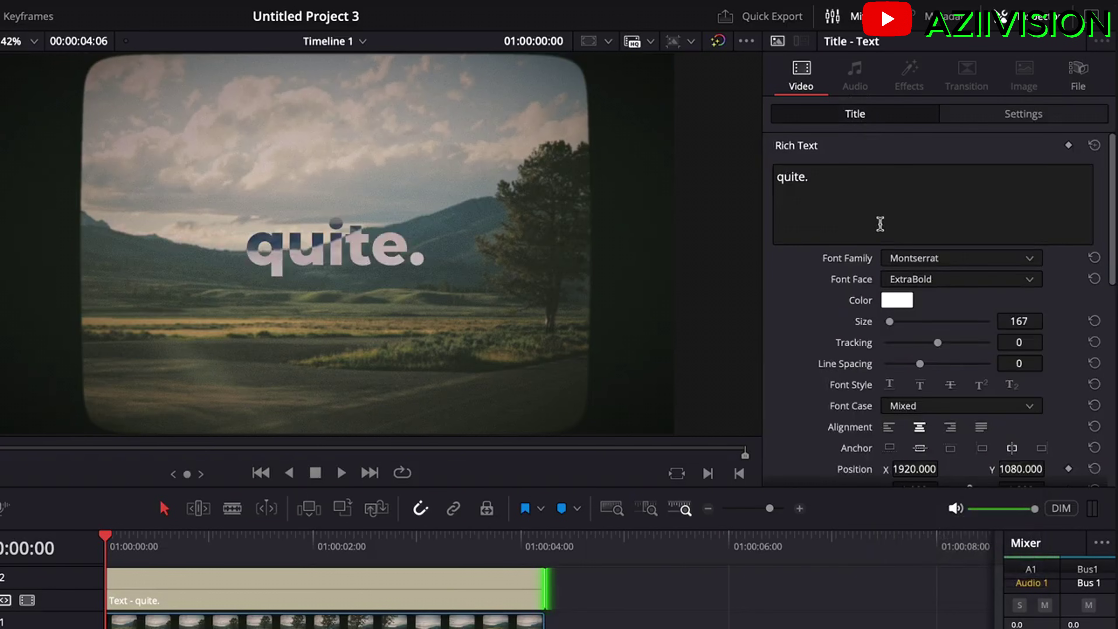
left_click(897, 302)
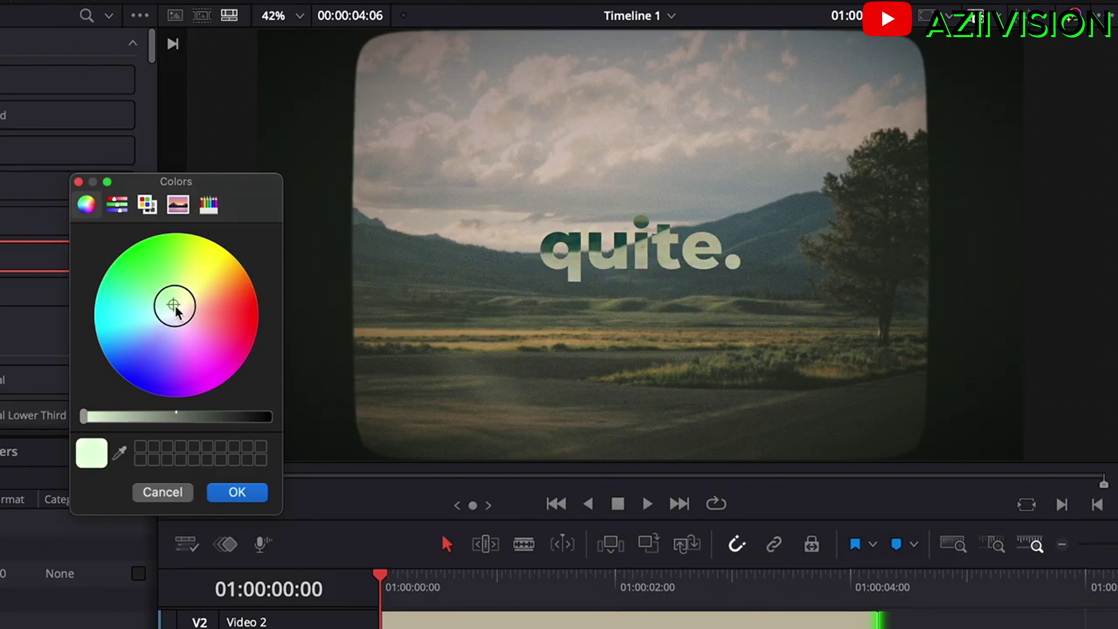
left_click_drag(177, 311, 154, 315)
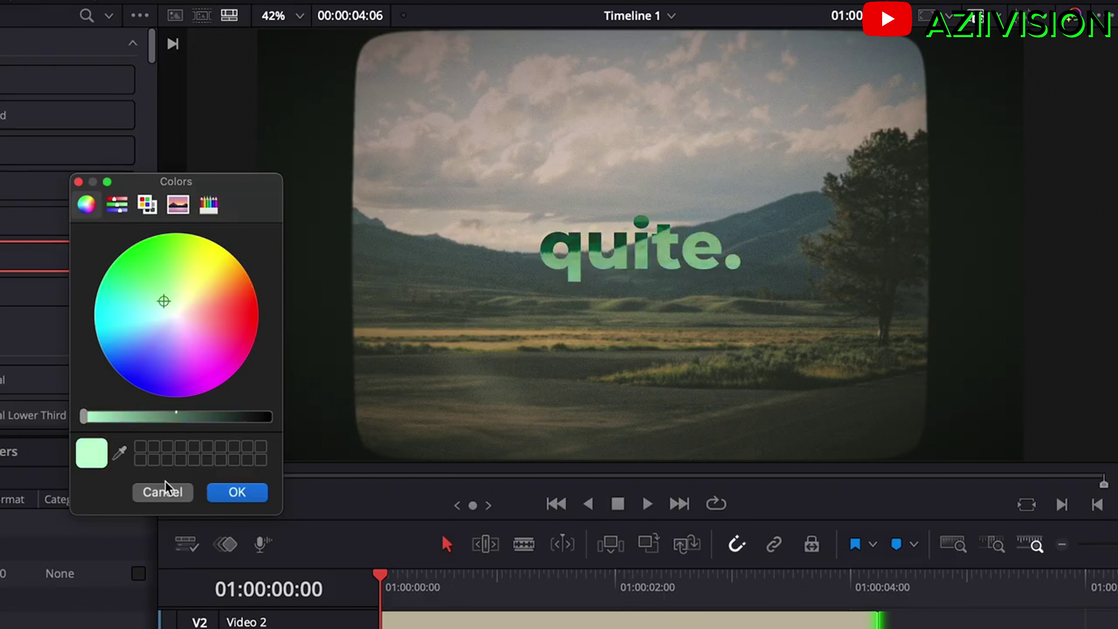
left_click(160, 499)
left_click(646, 505)
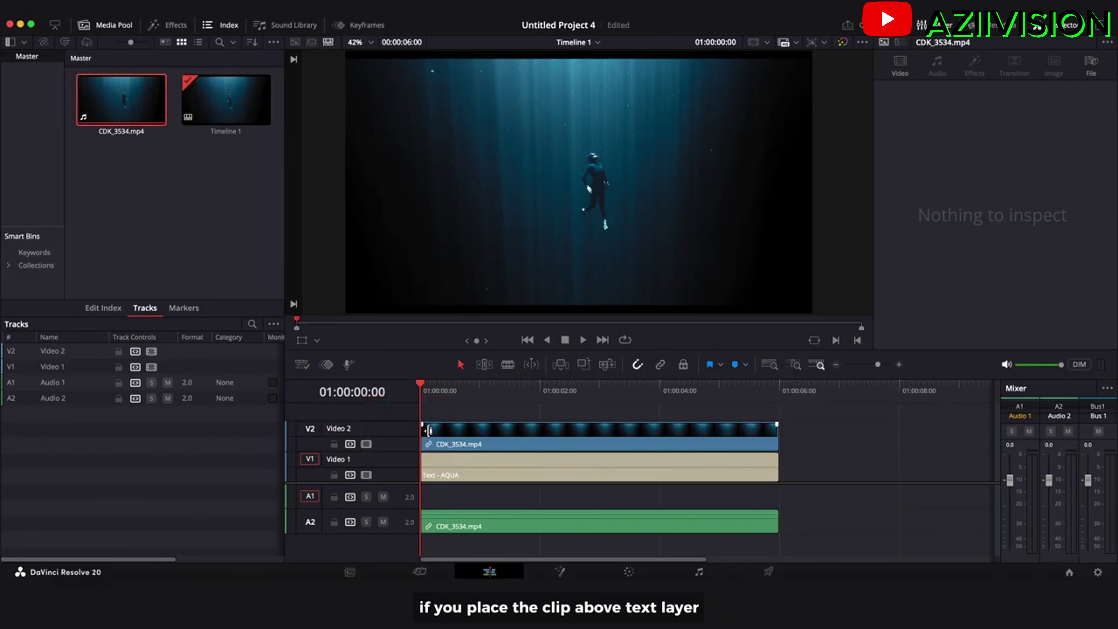
Step: Set the V2 underwater clip CDK_3534's Composite Mode to Darken
left_click(448, 434)
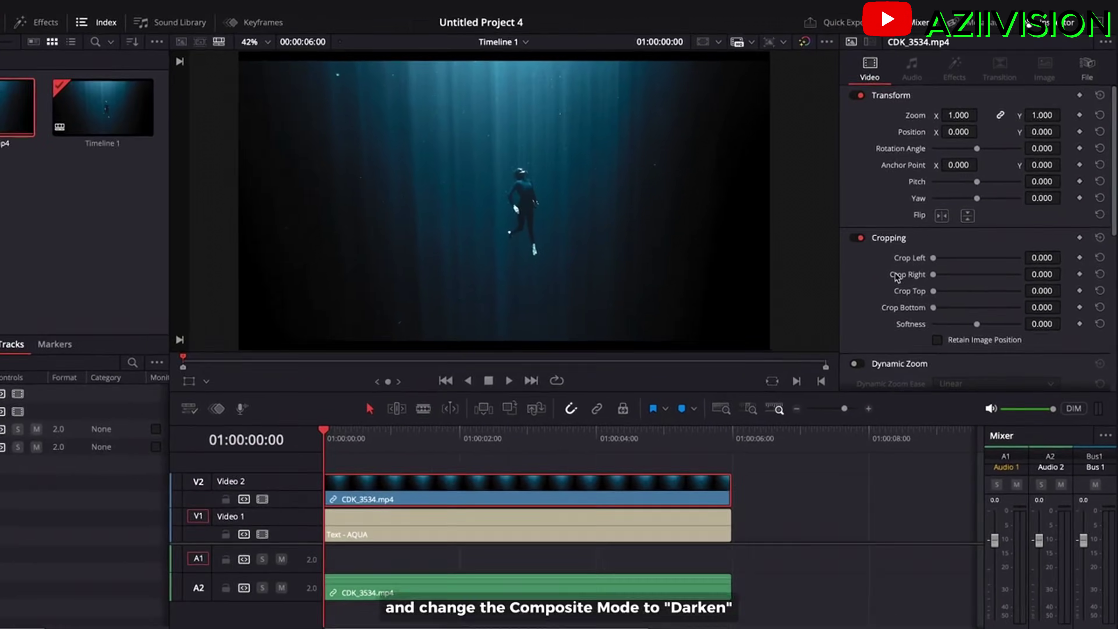
scroll(927, 244, "down", 5)
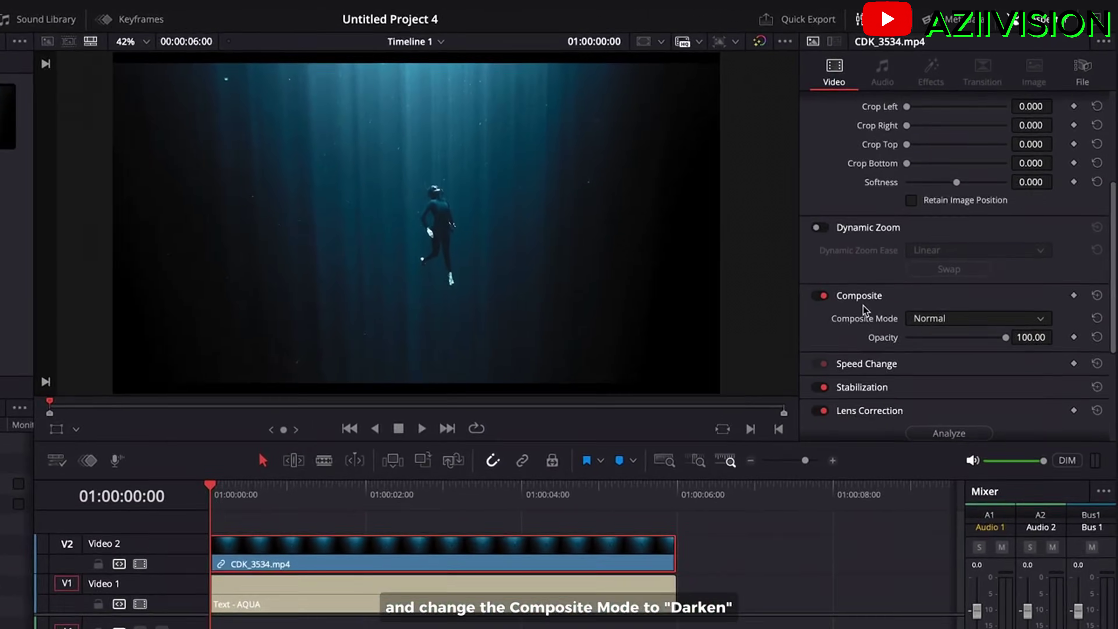
left_click(929, 319)
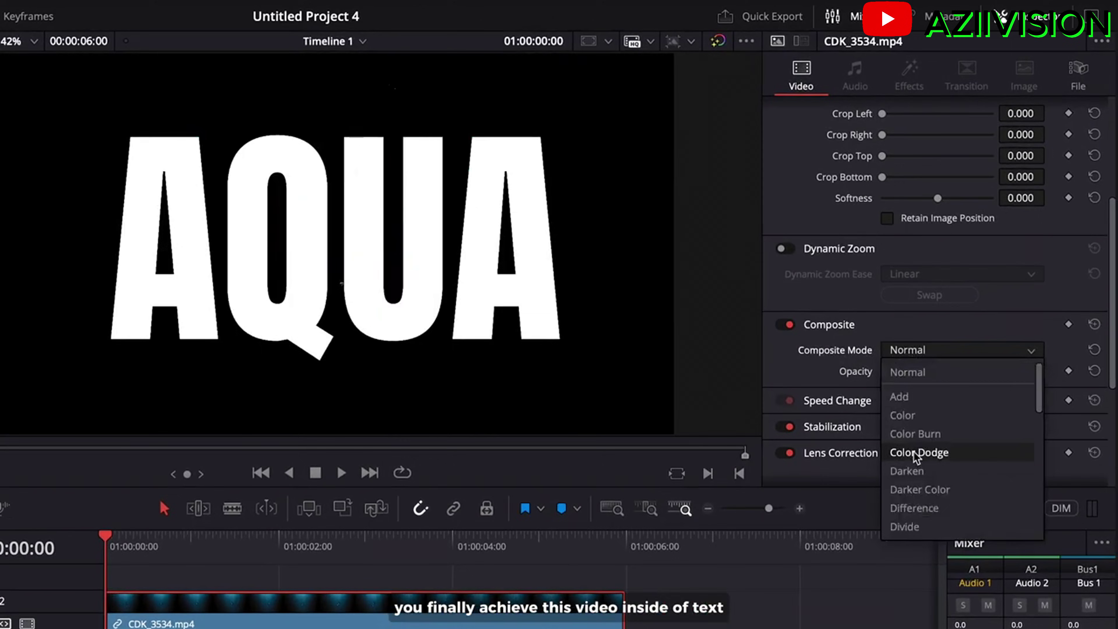
left_click(908, 471)
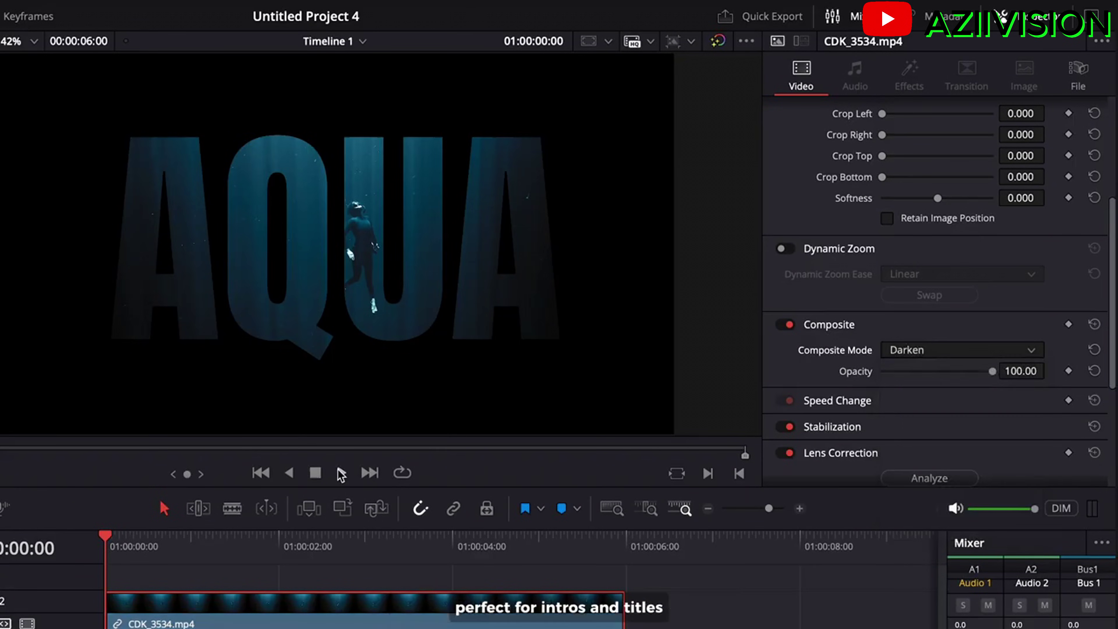